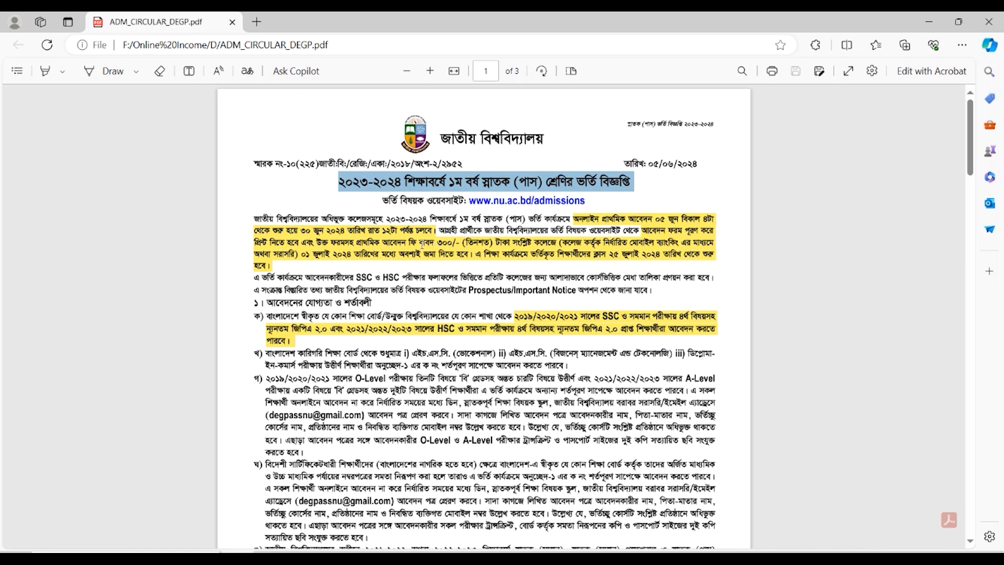
Read the application fee, class start date and minimum GPA requirements on the first page of the admission circular.
{"action": "left_click_drag", "start_coordinate": [438, 242], "coordinate": [715, 245]}
{"action": "left_click", "coordinate": [561, 243]}
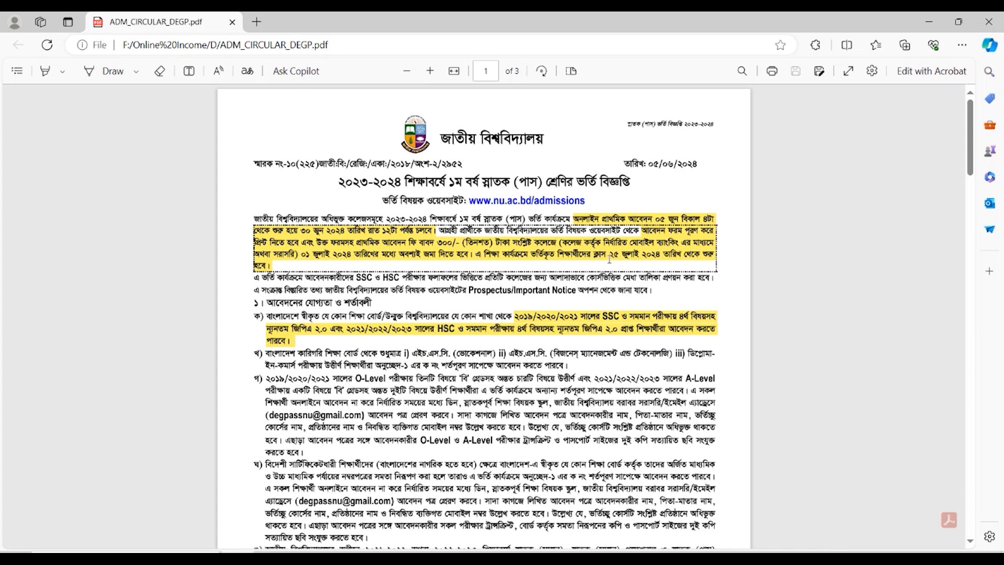
{"action": "left_click_drag", "start_coordinate": [607, 256], "coordinate": [699, 257]}
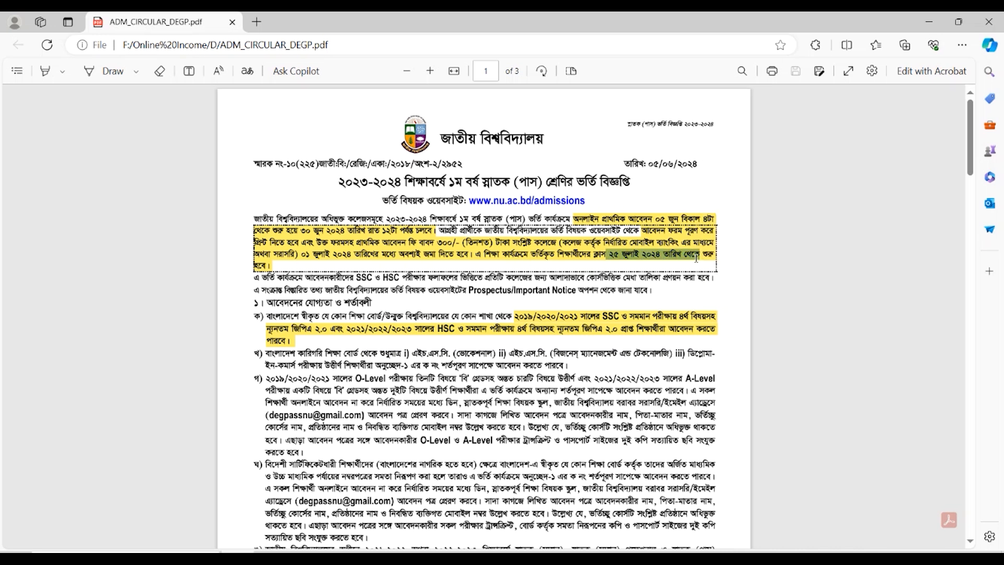
{"action": "scroll", "coordinate": [700, 256], "scroll_direction": "down", "scroll_amount": 3}
{"action": "left_click_drag", "start_coordinate": [313, 200], "coordinate": [328, 199]}
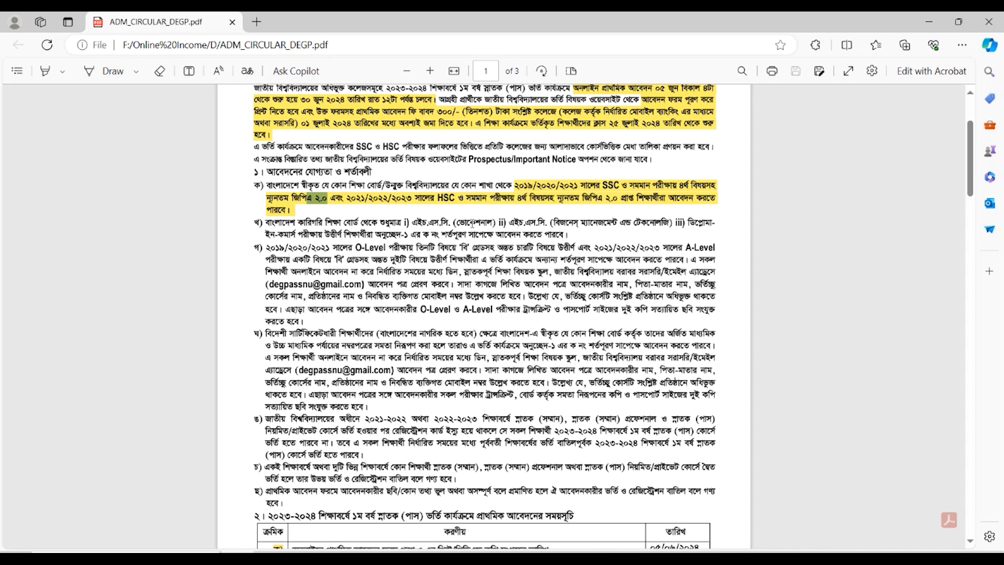
Examine the circular's application schedule, including the college confirmation dates, then the form instructions and fee tables through the final page.
{"action": "scroll", "coordinate": [603, 205], "scroll_direction": "down", "scroll_amount": 7}
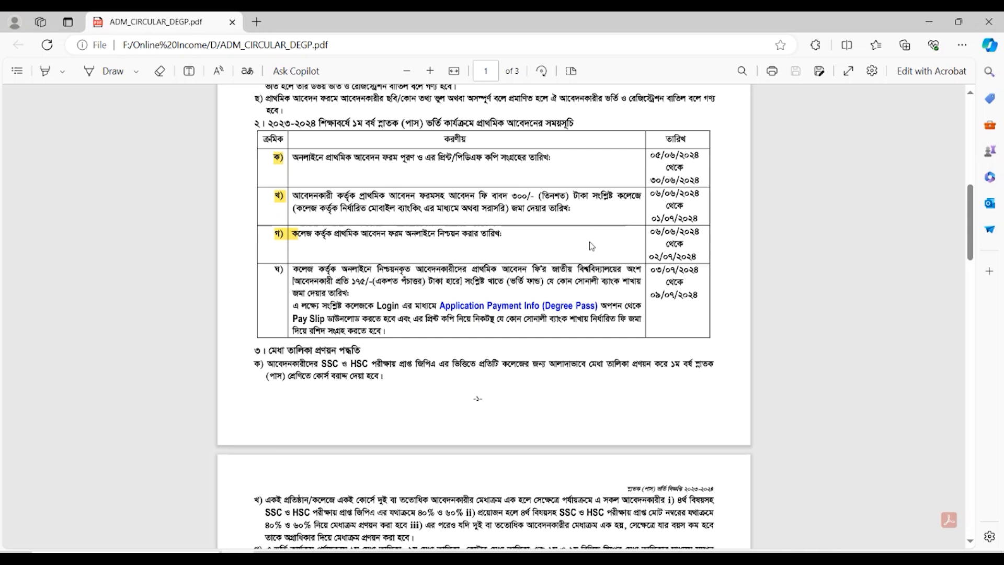
{"action": "left_click_drag", "start_coordinate": [650, 232], "coordinate": [691, 257]}
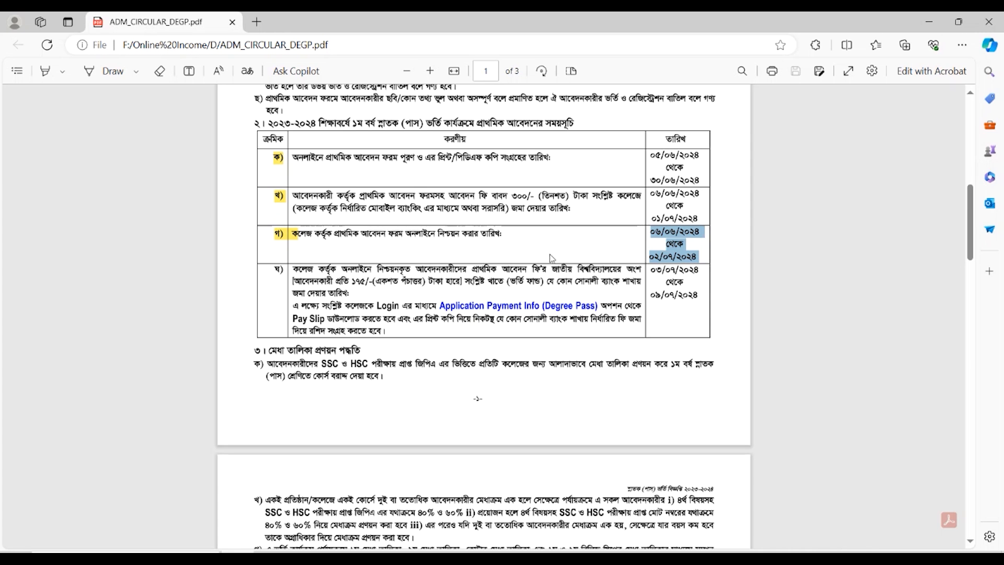
{"action": "scroll", "coordinate": [552, 257], "scroll_direction": "down", "scroll_amount": 8}
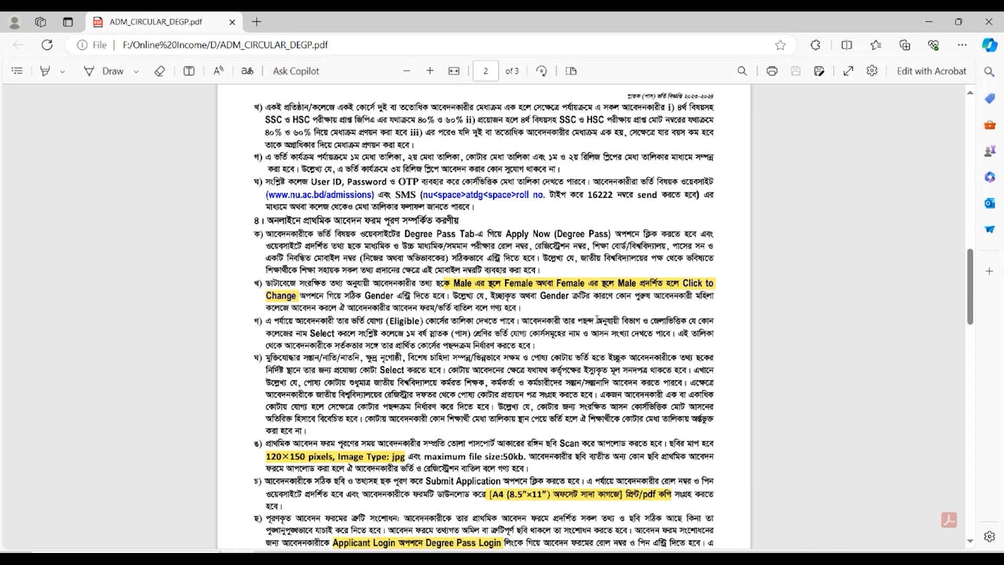
{"action": "scroll", "coordinate": [597, 319], "scroll_direction": "down", "scroll_amount": 12}
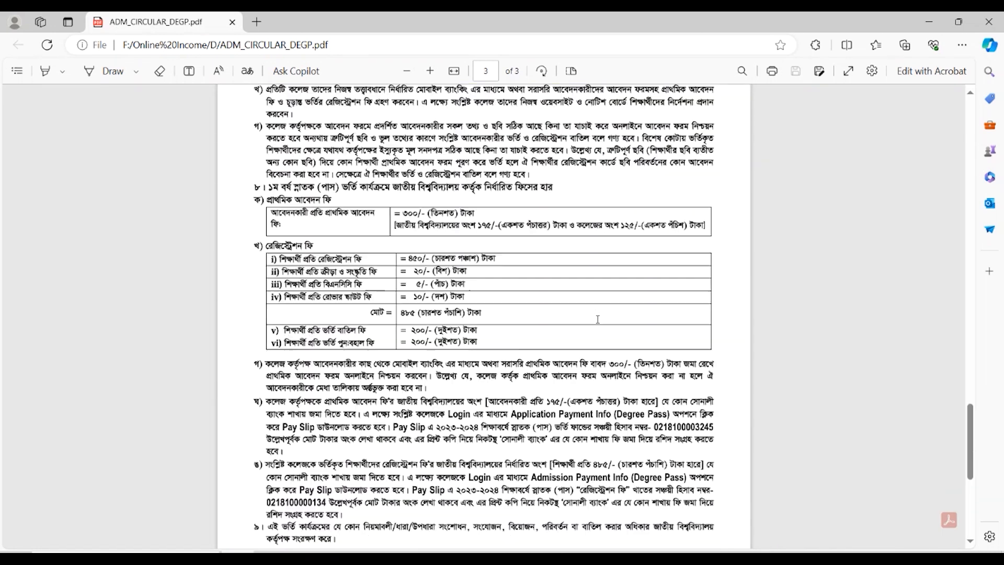
{"action": "scroll", "coordinate": [598, 320], "scroll_direction": "down", "scroll_amount": 6}
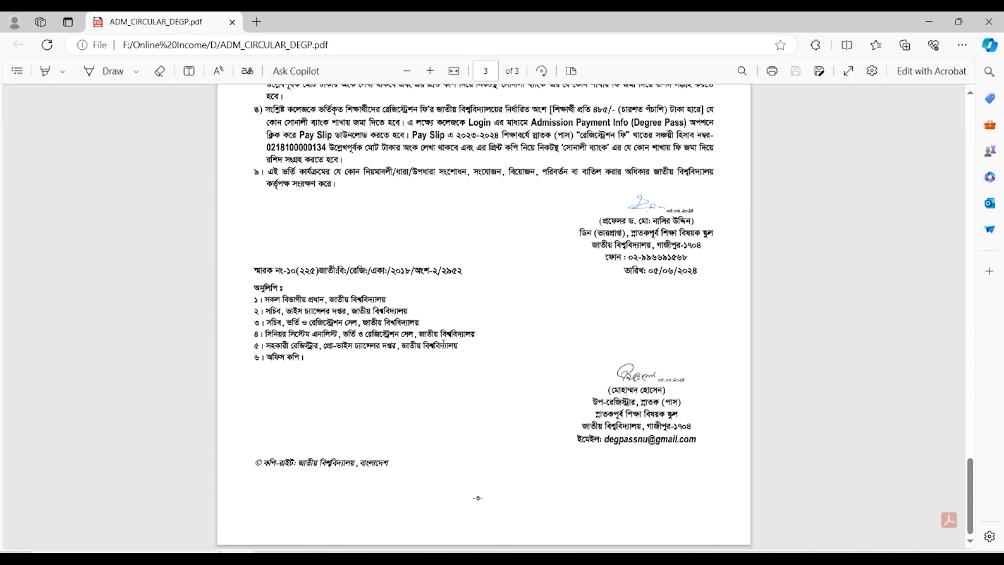
{"action": "scroll", "coordinate": [403, 442], "scroll_direction": "up", "scroll_amount": 10}
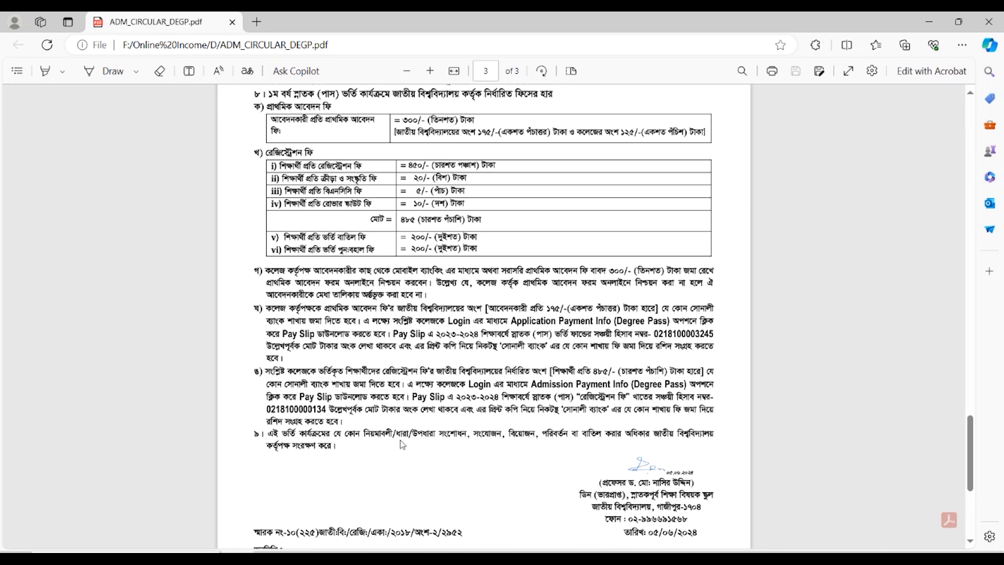
{"action": "scroll", "coordinate": [401, 445], "scroll_direction": "up", "scroll_amount": 2}
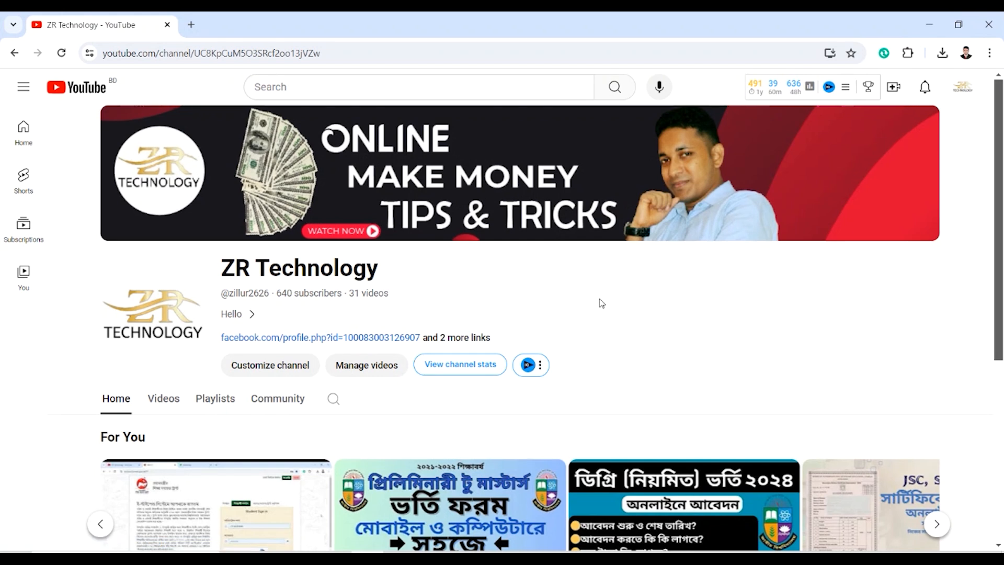
Look over the ZR Technology YouTube channel's name and browse its For You videos.
{"action": "left_click_drag", "start_coordinate": [224, 269], "coordinate": [410, 273]}
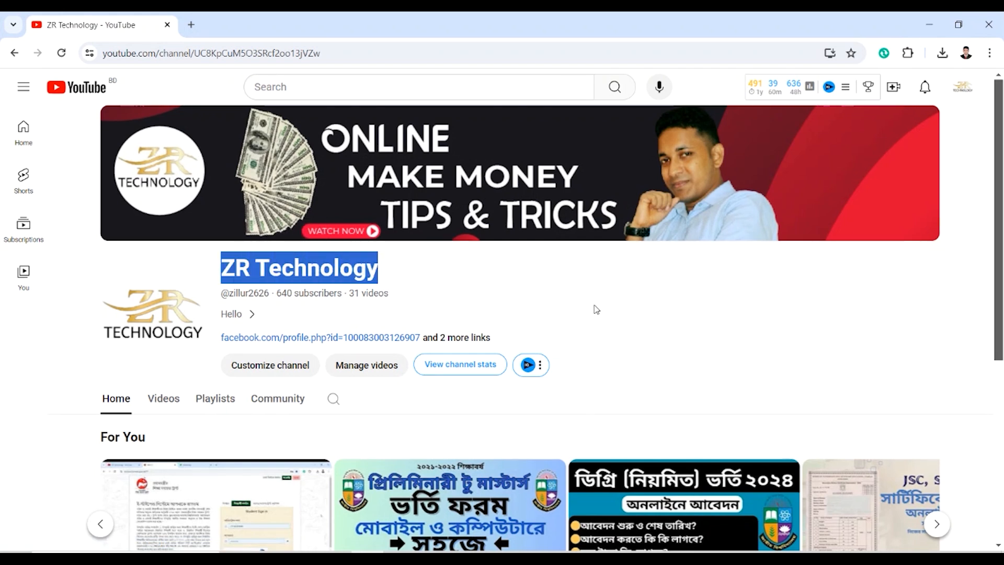
{"action": "scroll", "coordinate": [595, 310], "scroll_direction": "down", "scroll_amount": 3}
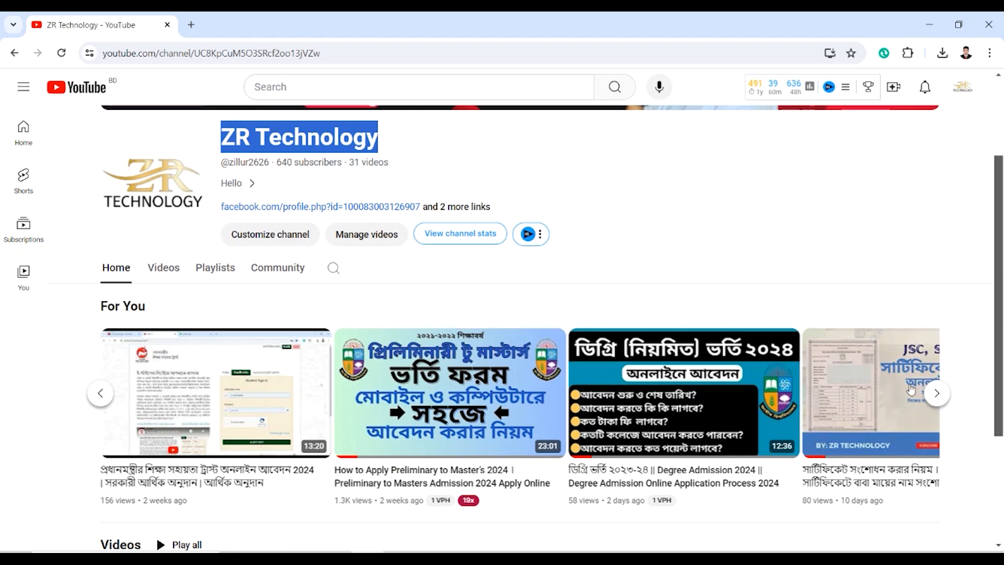
{"action": "left_click", "coordinate": [940, 400]}
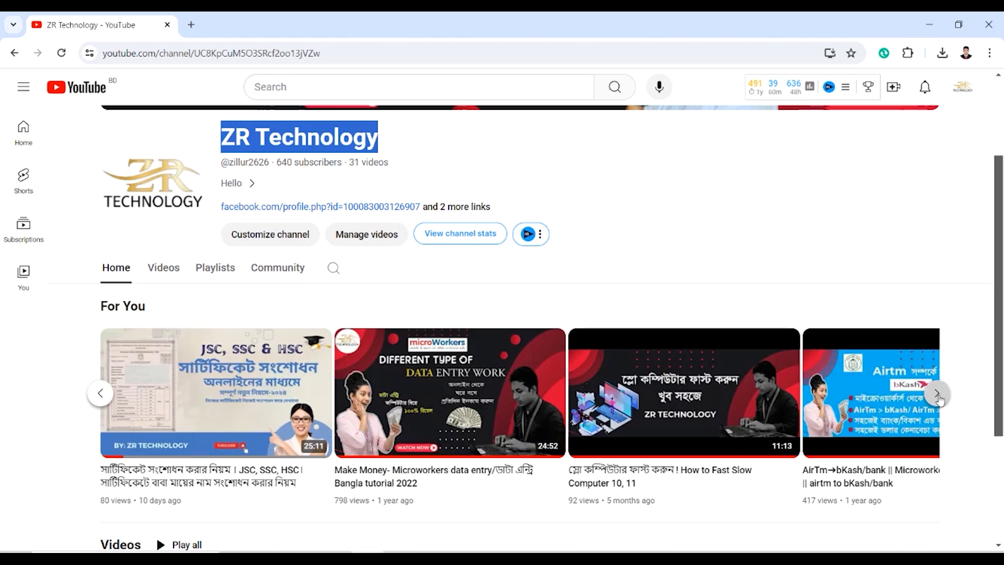
{"action": "left_click", "coordinate": [940, 399]}
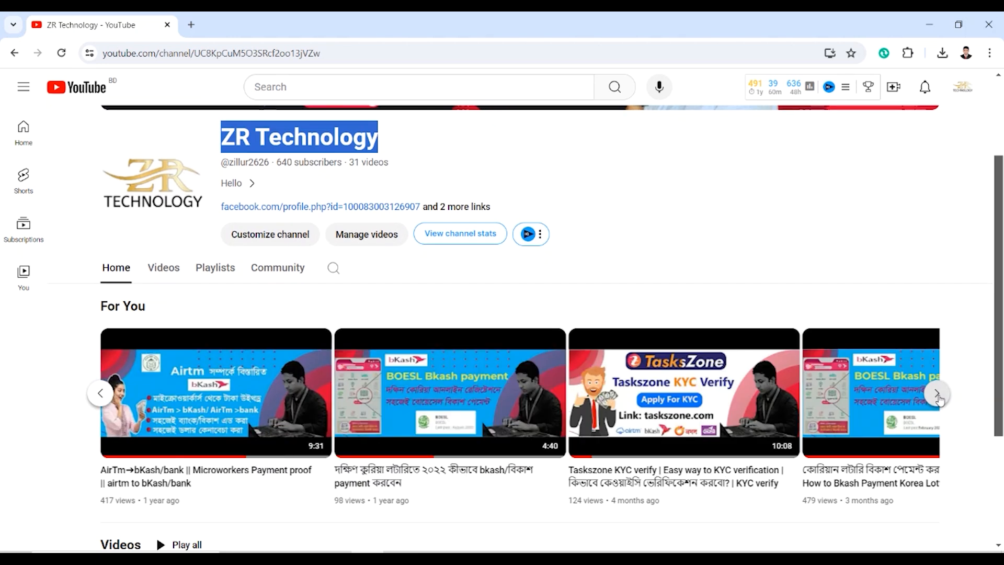
{"action": "scroll", "coordinate": [772, 381], "scroll_direction": "down", "scroll_amount": 3}
{"action": "scroll", "coordinate": [772, 381], "scroll_direction": "up", "scroll_amount": 5}
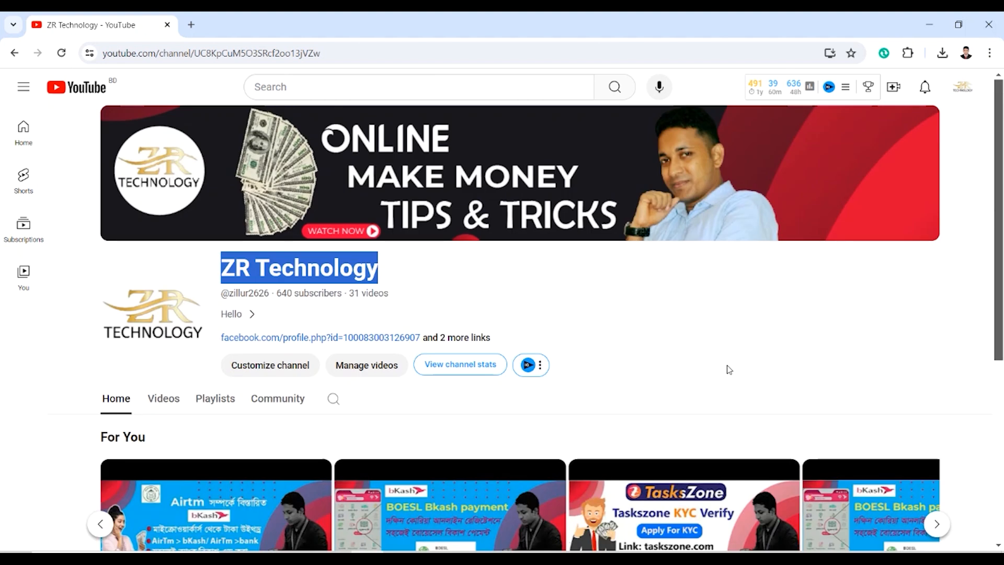
Load the National University admission site nu.ac.bd/admissions in a new browser tab.
{"action": "left_click", "coordinate": [192, 25]}
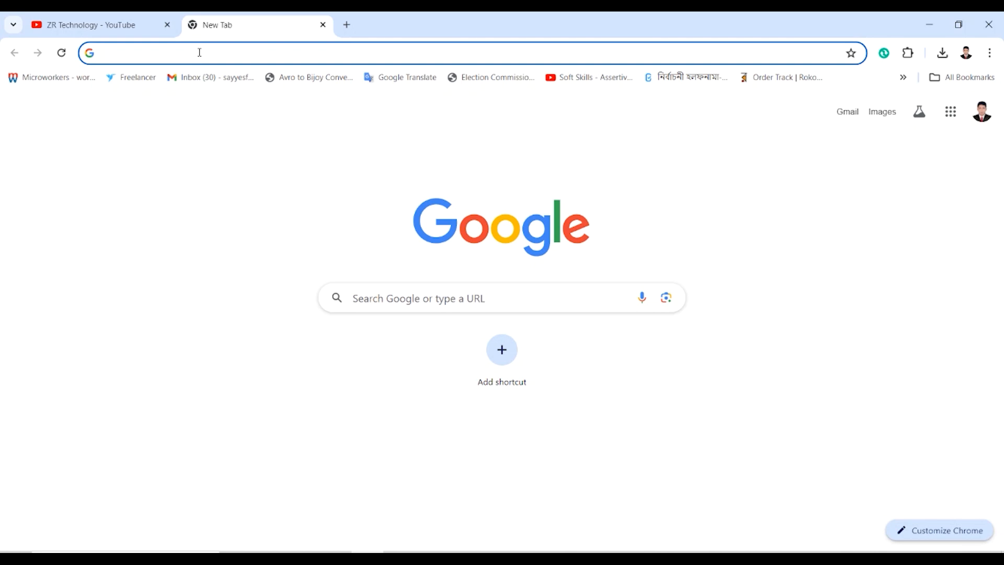
{"action": "type", "text": "nu"}
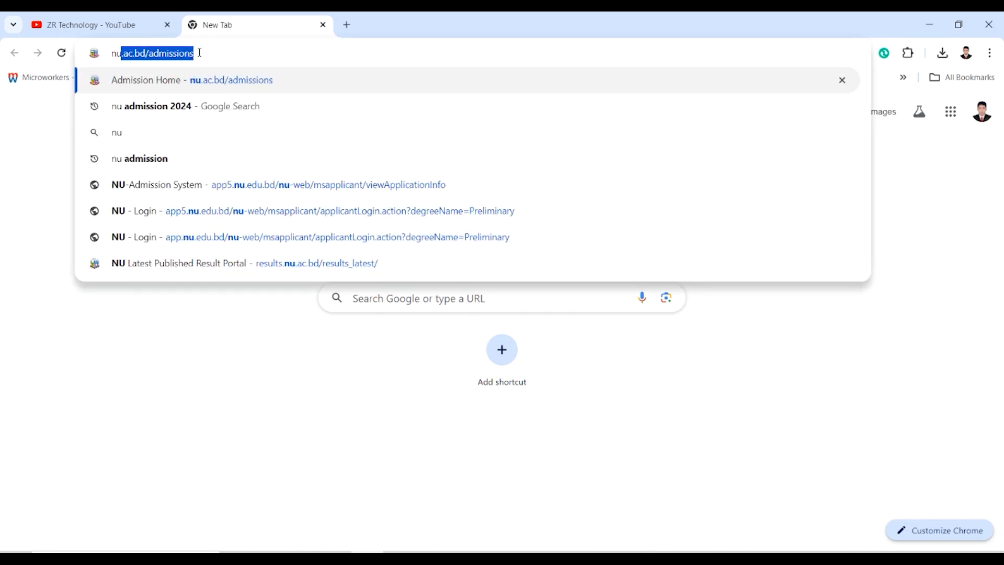
{"action": "key", "text": "Return"}
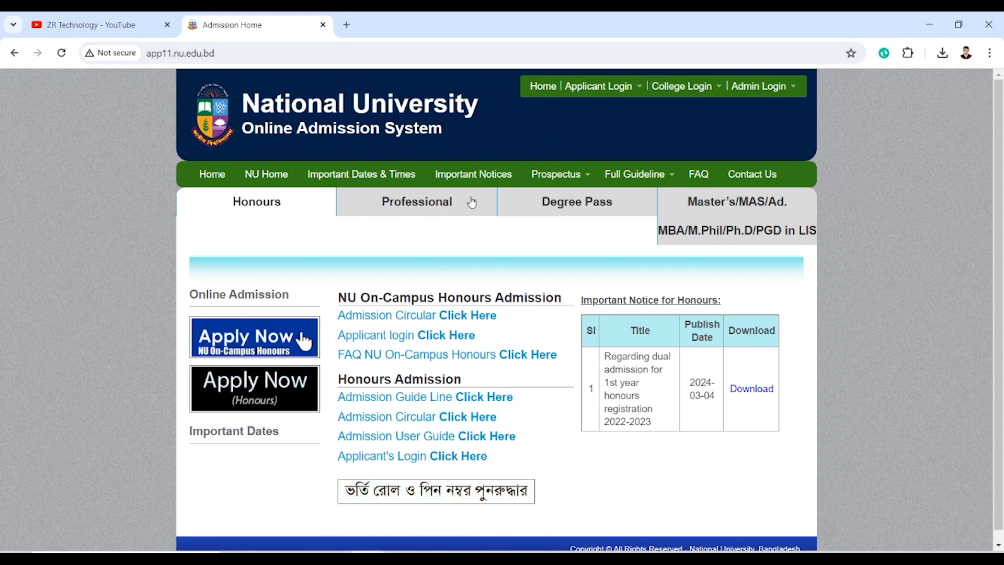
Open the online application form for regular Degree Pass admission from the Degree Pass section.
{"action": "left_click", "coordinate": [574, 204]}
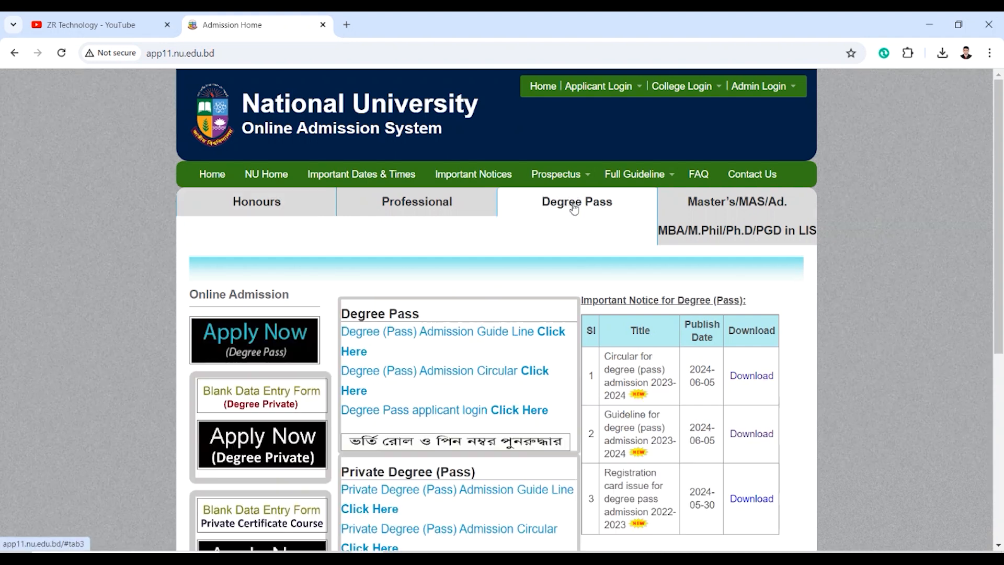
{"action": "scroll", "coordinate": [574, 208], "scroll_direction": "down", "scroll_amount": 1}
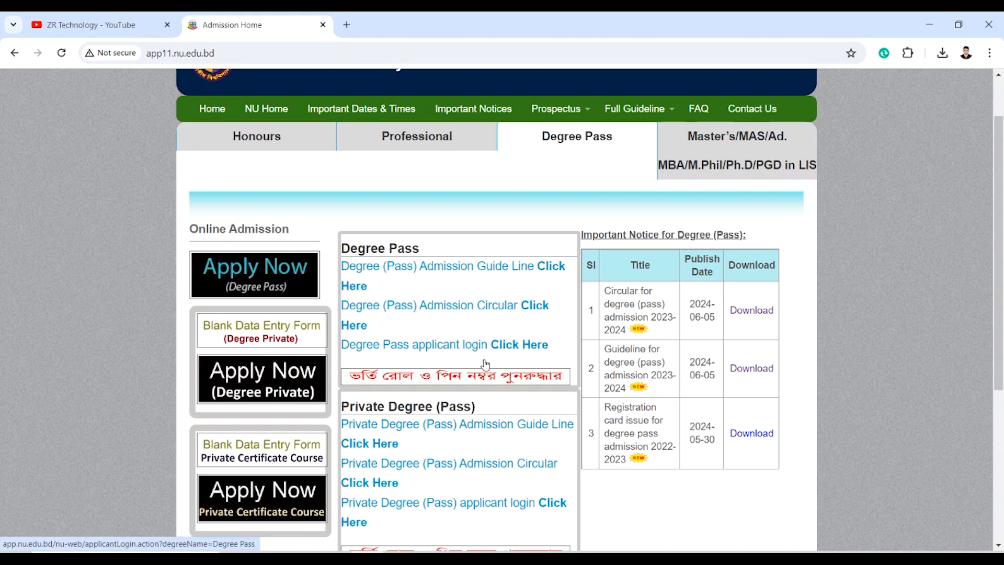
{"action": "left_click", "coordinate": [271, 271]}
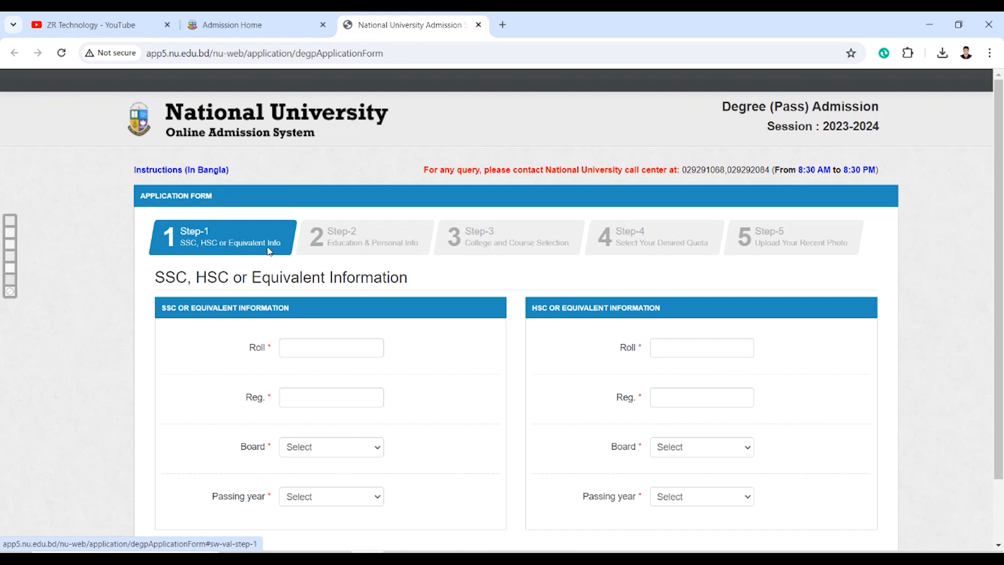
Submit the applicant's SSC and HSC information and continue past the education and personal details to college and course selection.
{"action": "scroll", "coordinate": [340, 313], "scroll_direction": "down", "scroll_amount": 1}
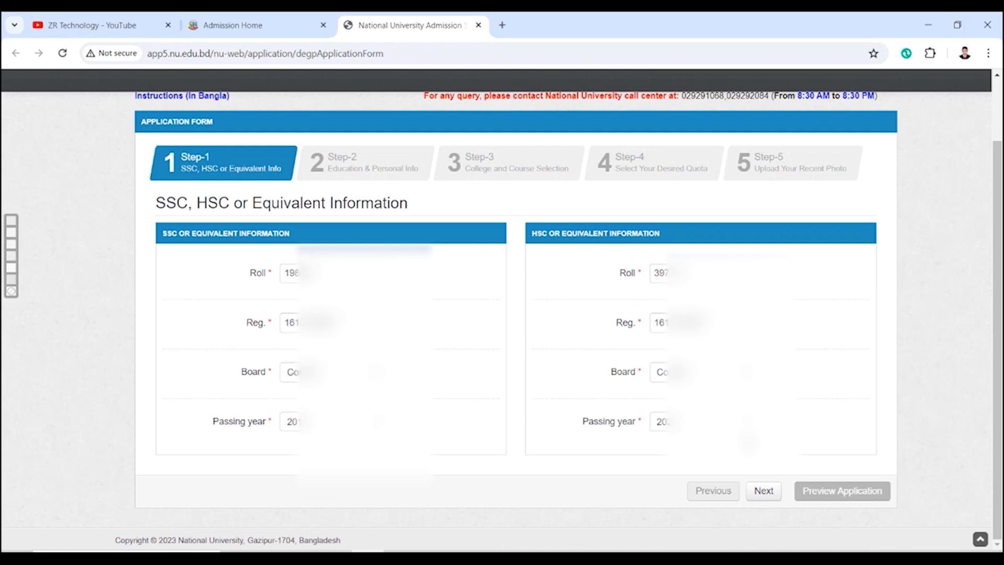
{"action": "left_click", "coordinate": [763, 491]}
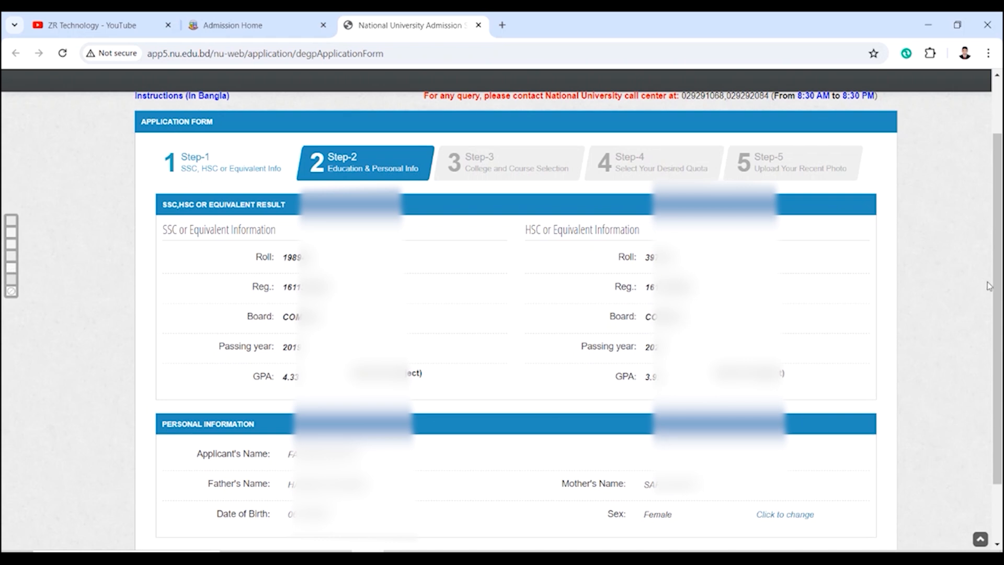
{"action": "left_click_drag", "start_coordinate": [999, 258], "coordinate": [999, 352]}
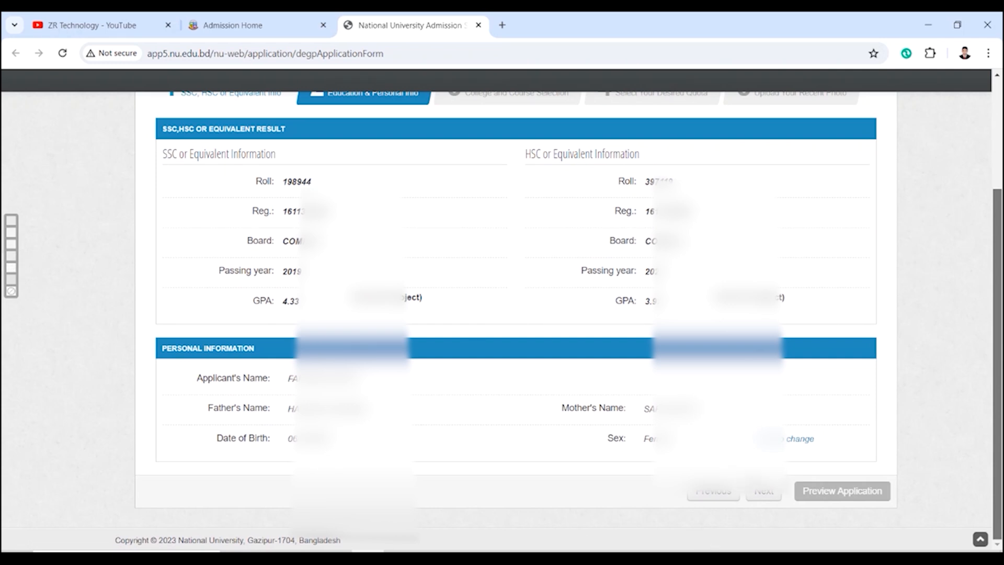
{"action": "left_click", "coordinate": [766, 495]}
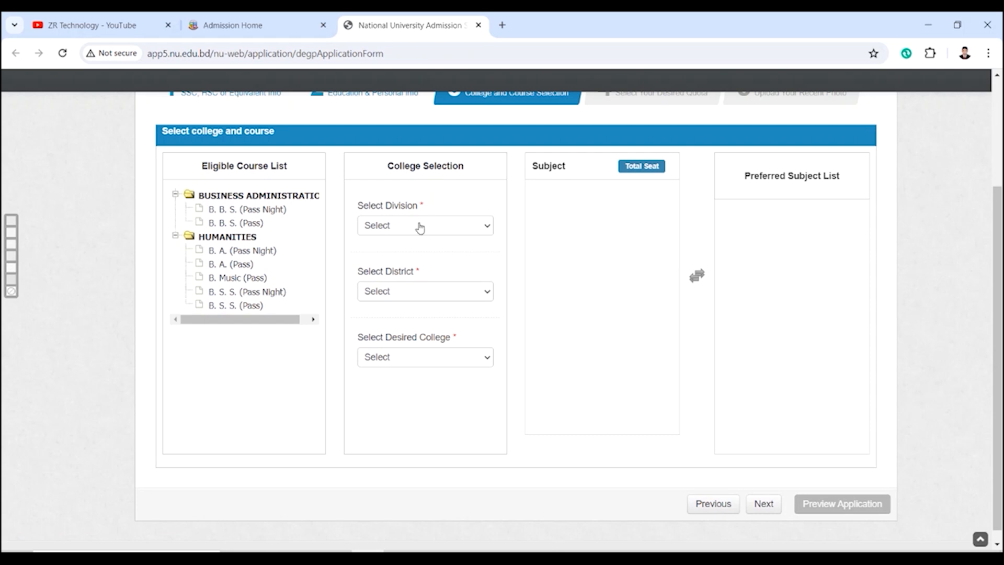
Set the division to CHITTAGONG, the district to Feni and the desired college to Feni Govt. College.
{"action": "scroll", "coordinate": [514, 137], "scroll_direction": "up", "scroll_amount": 1}
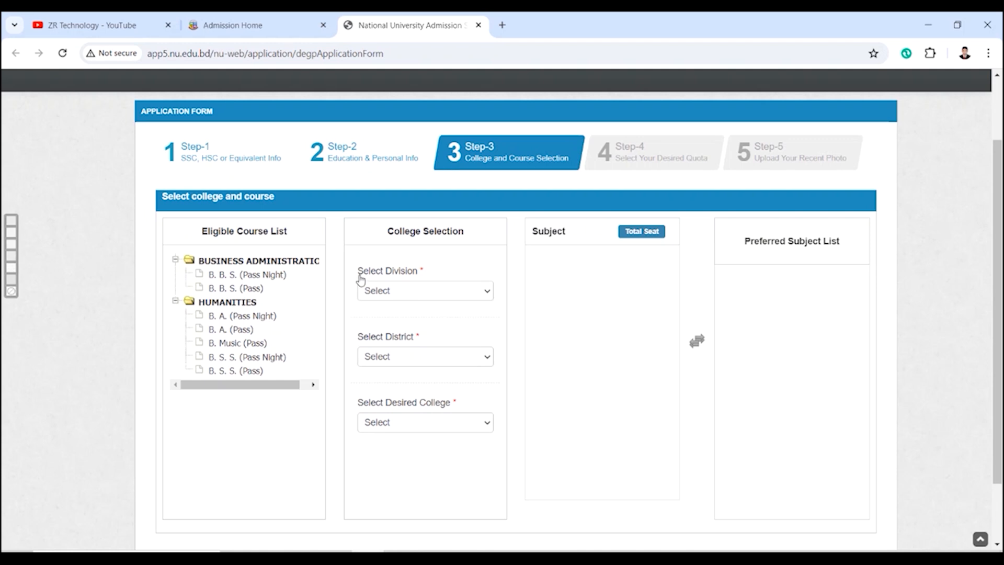
{"action": "left_click", "coordinate": [436, 293]}
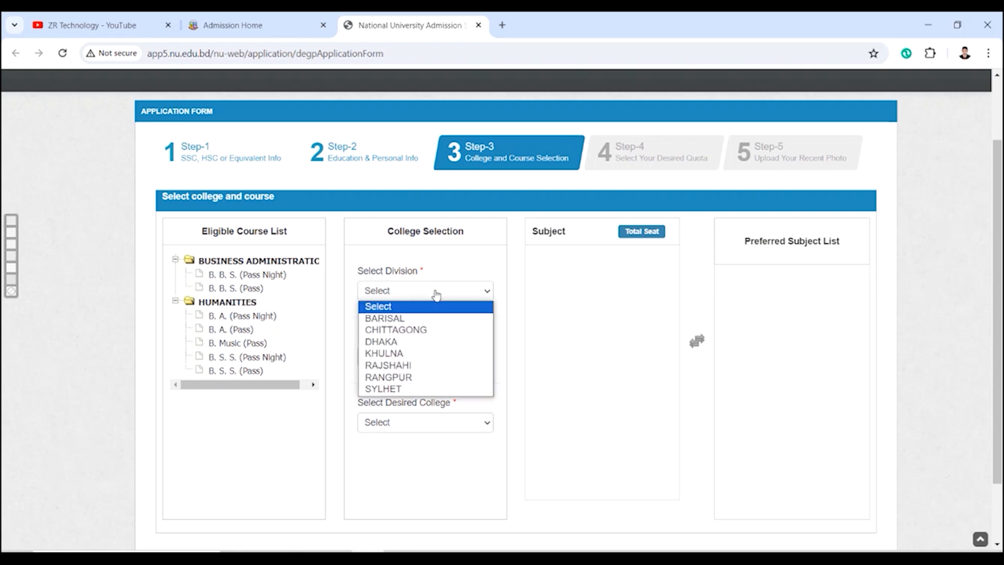
{"action": "left_click", "coordinate": [418, 331]}
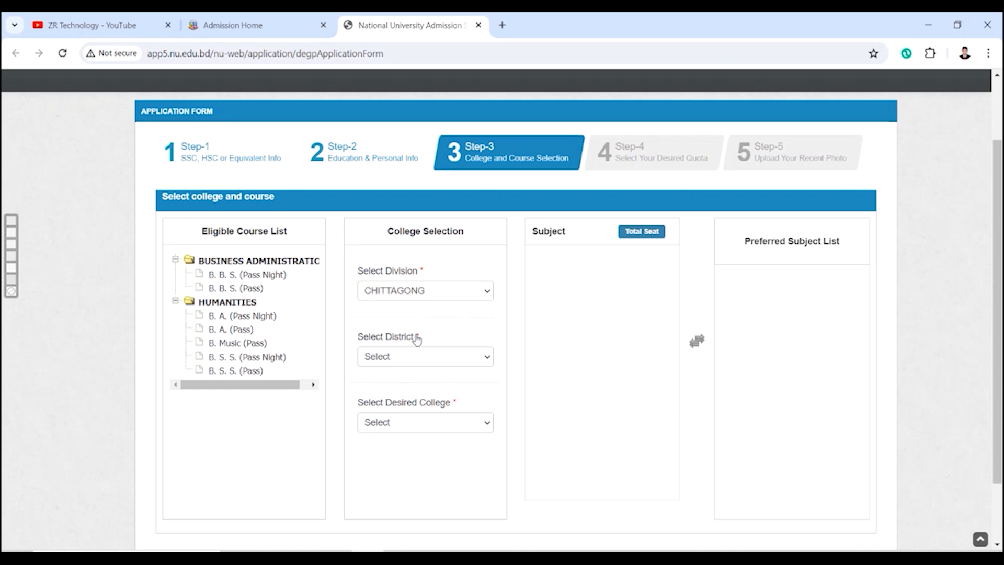
{"action": "left_click", "coordinate": [383, 359]}
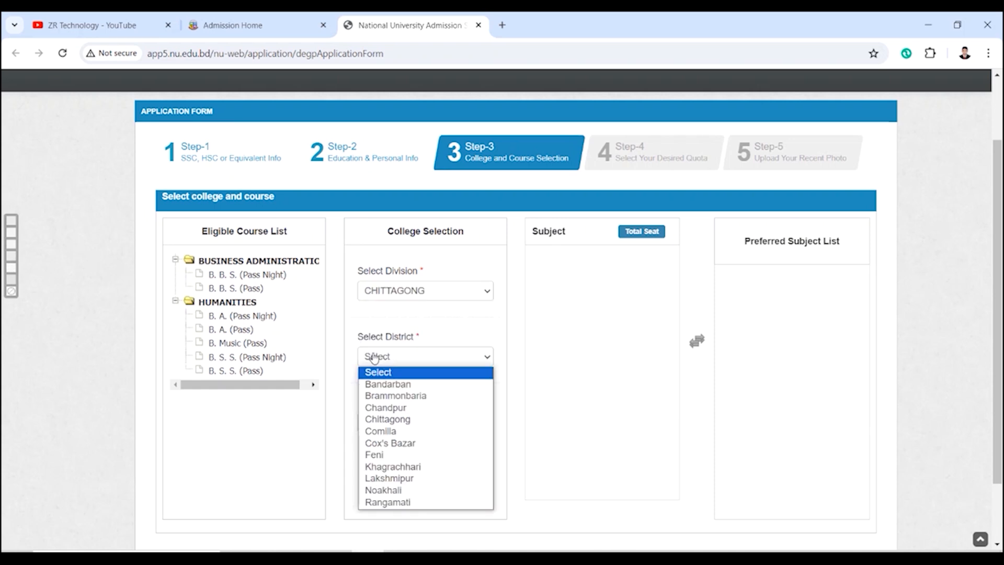
{"action": "left_click", "coordinate": [371, 455]}
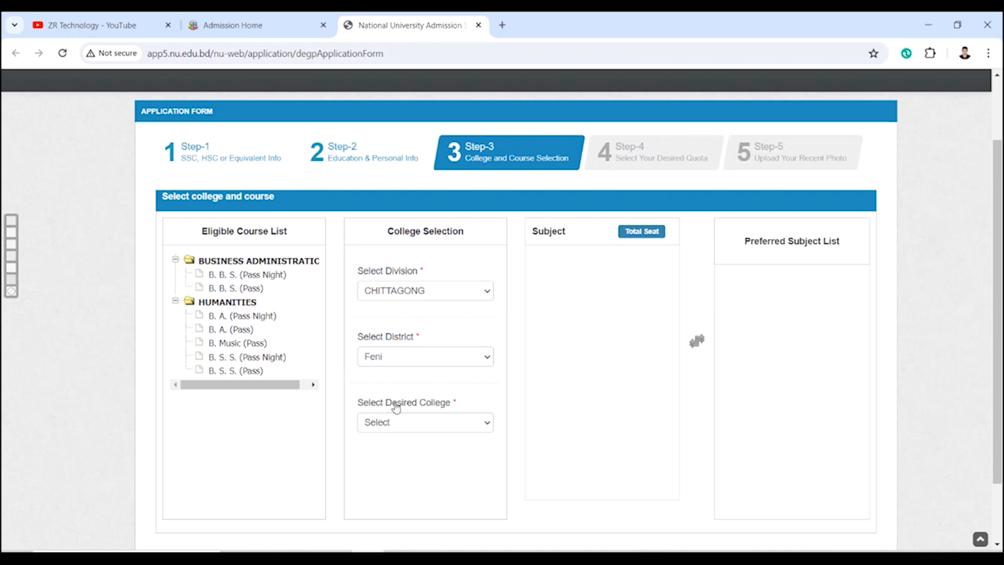
{"action": "left_click", "coordinate": [420, 427]}
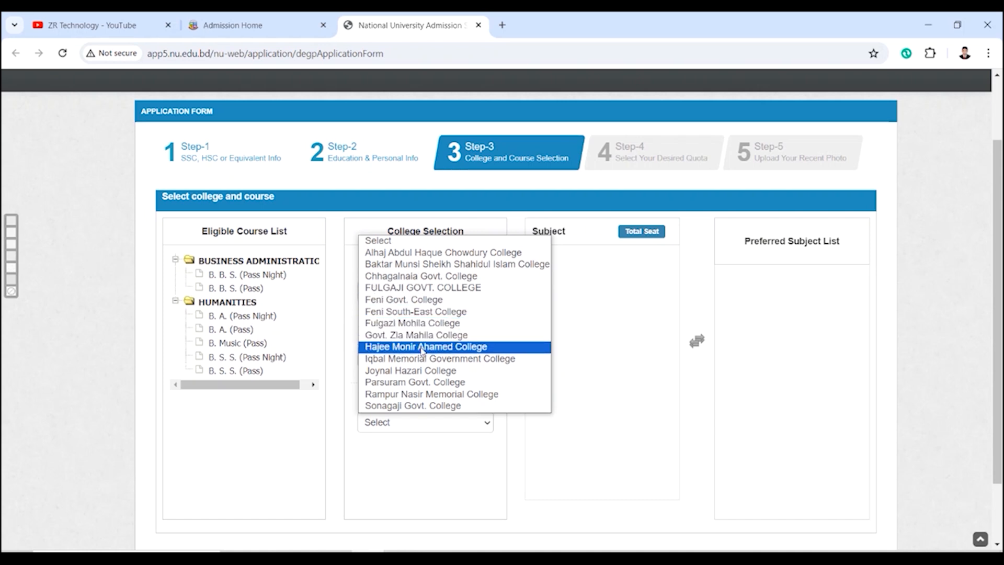
{"action": "left_click", "coordinate": [388, 302]}
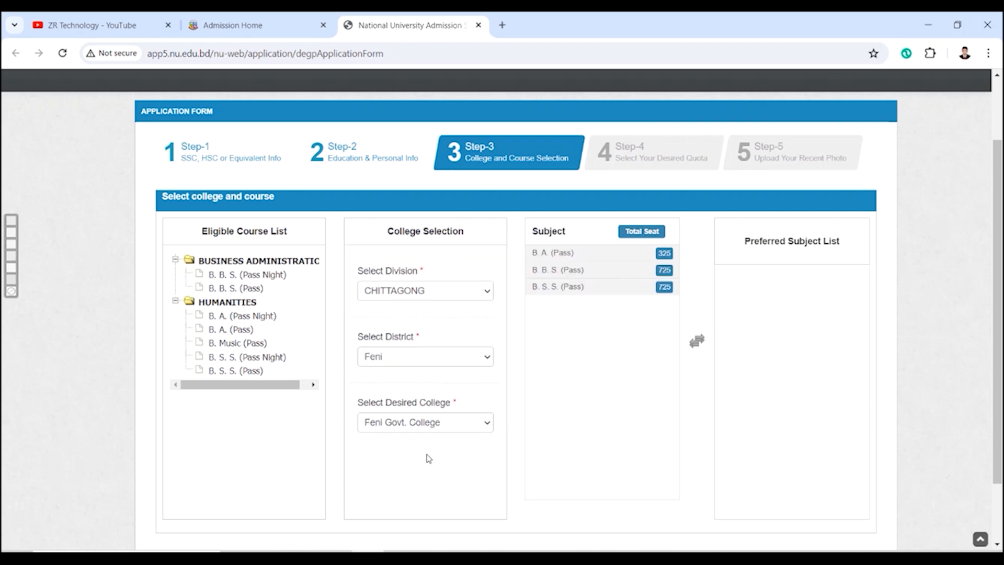
Examine the courses offered at Feni Govt. College and the total seats for each one.
{"action": "left_click", "coordinate": [559, 288]}
{"action": "left_click", "coordinate": [524, 255]}
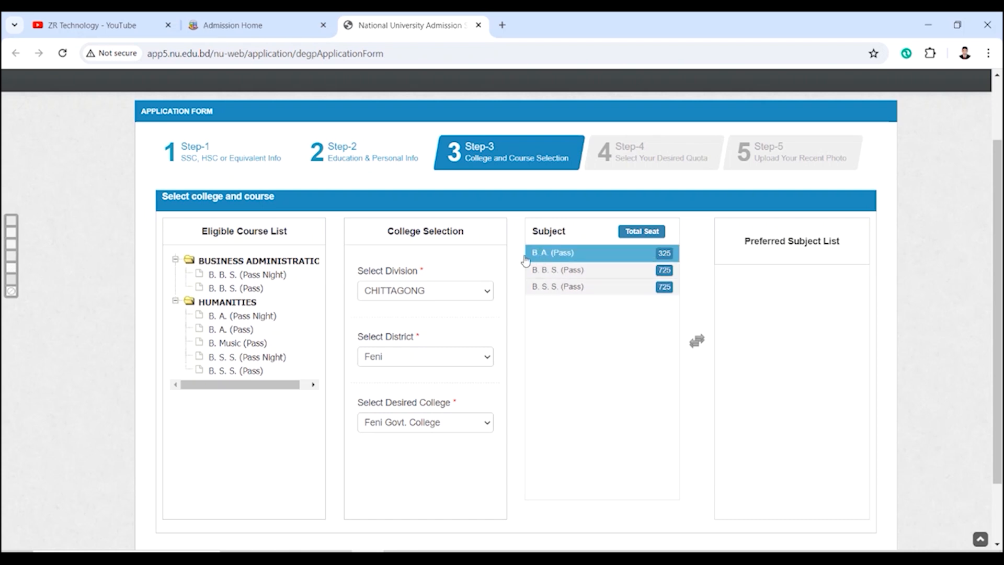
{"action": "left_click", "coordinate": [564, 271]}
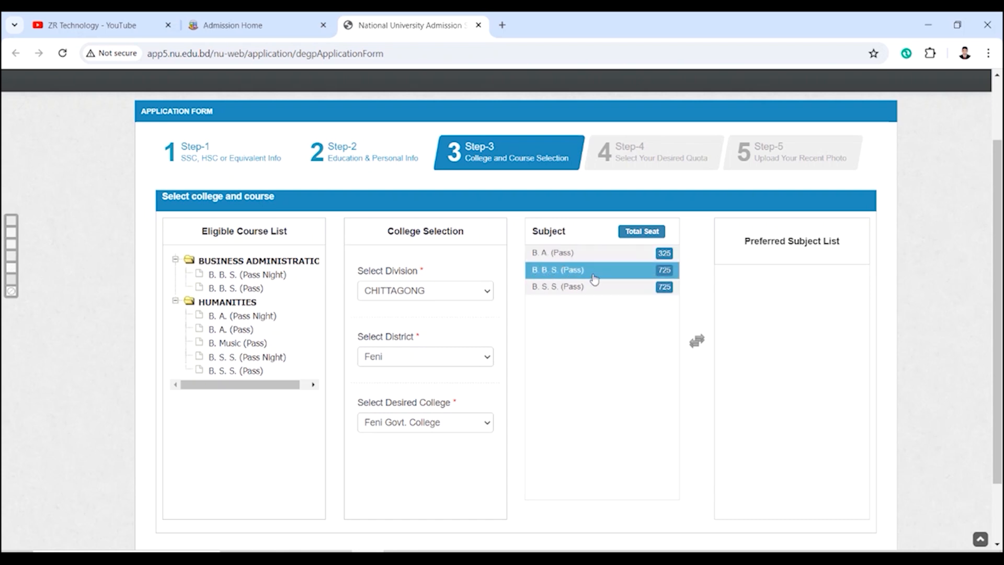
{"action": "left_click", "coordinate": [531, 292]}
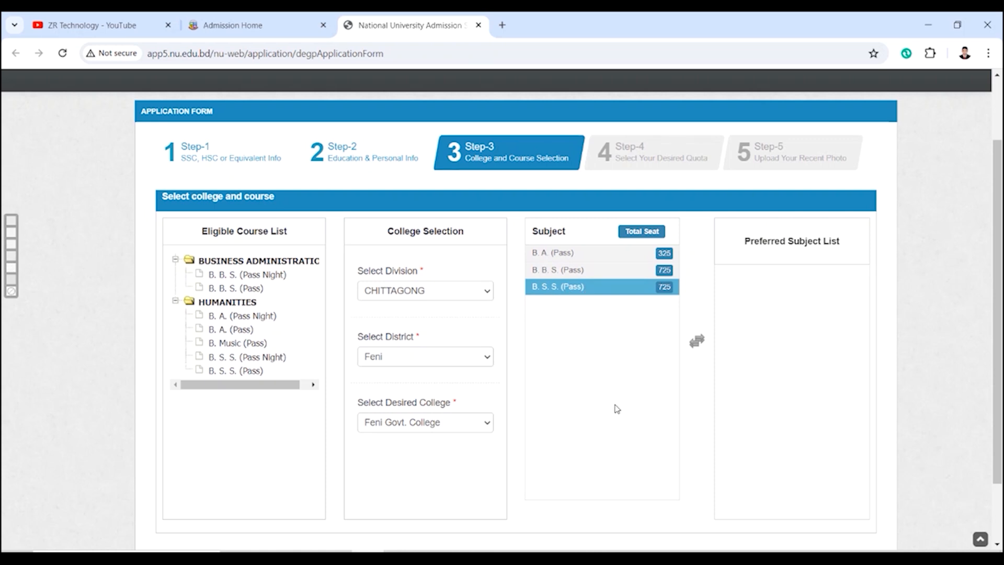
{"action": "left_click", "coordinate": [667, 255]}
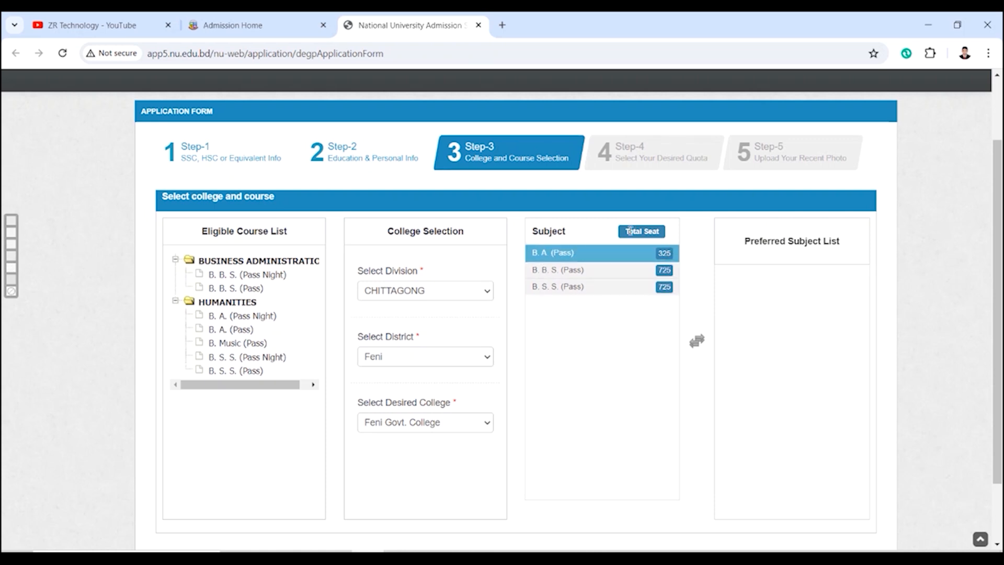
{"action": "left_click", "coordinate": [663, 287]}
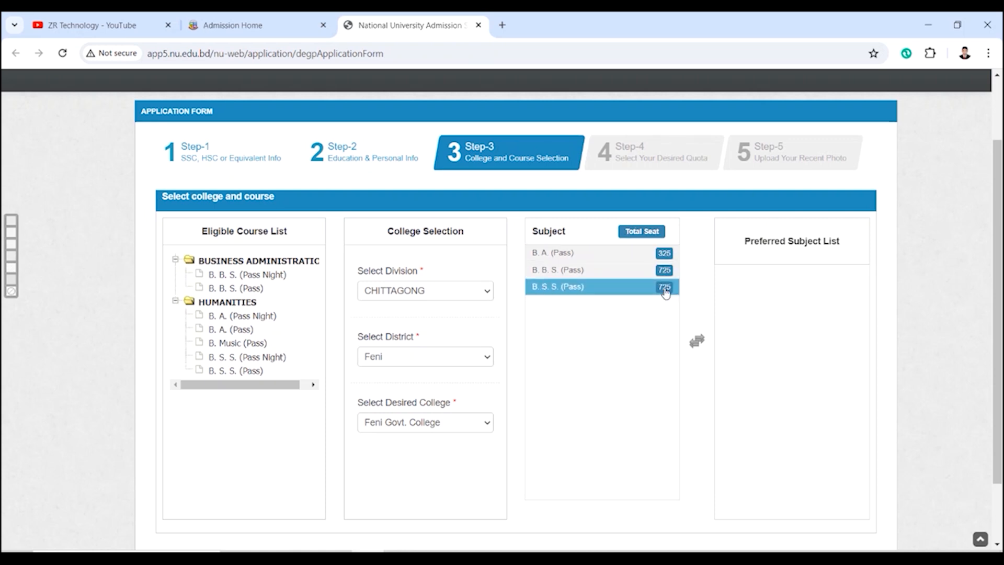
{"action": "left_click", "coordinate": [663, 254]}
{"action": "left_click", "coordinate": [663, 270]}
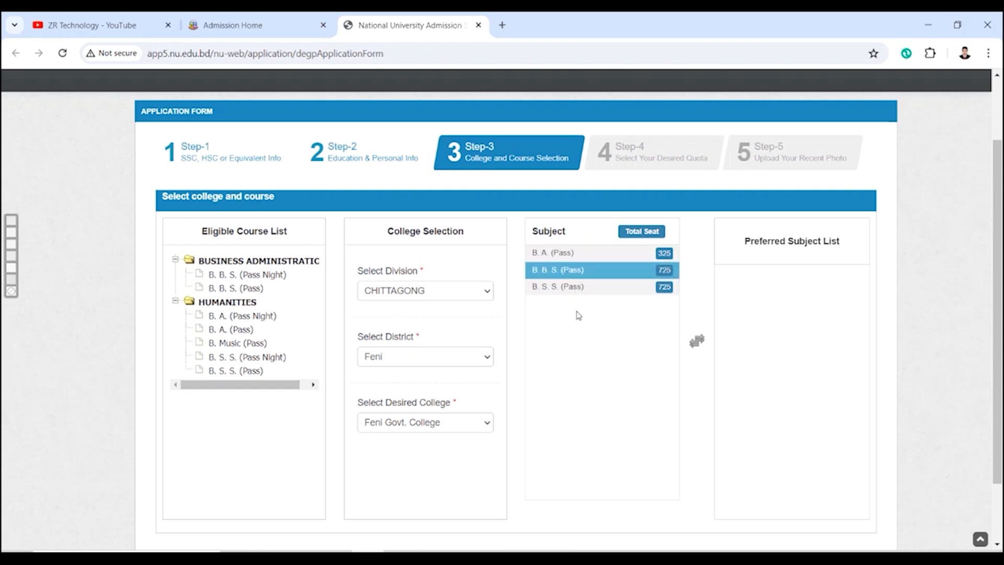
{"action": "left_click", "coordinate": [541, 290]}
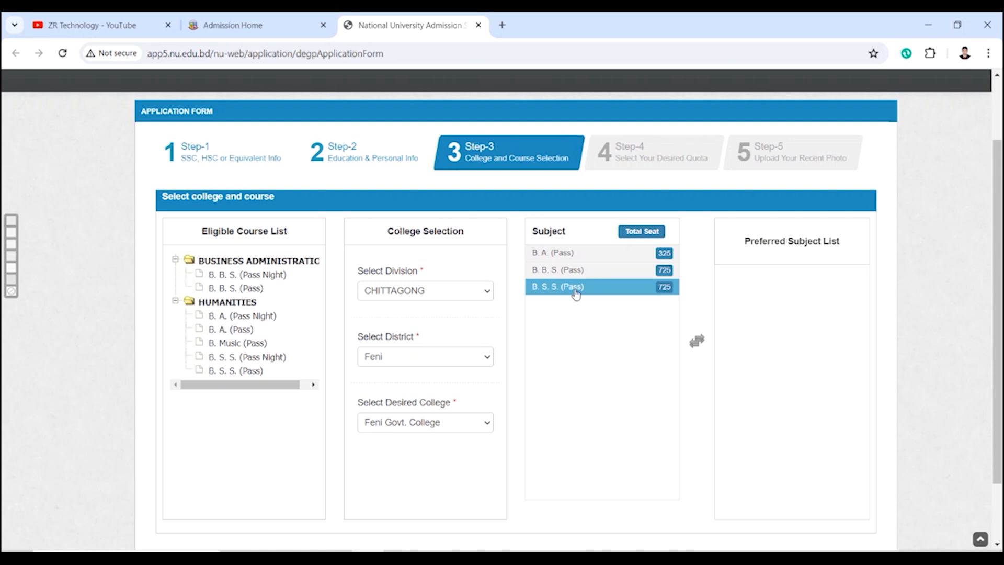
{"action": "left_click", "coordinate": [571, 254]}
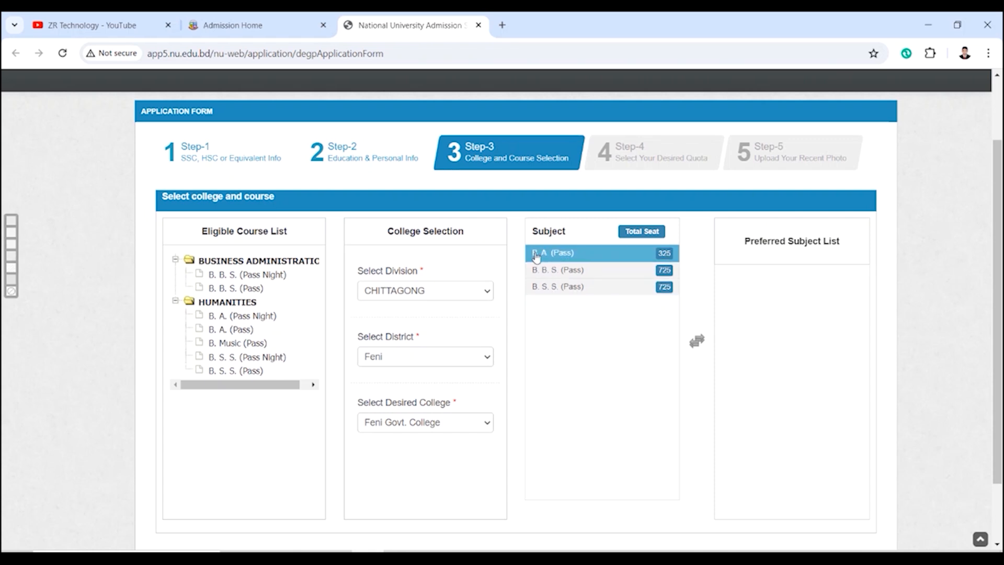
{"action": "left_click", "coordinate": [588, 291]}
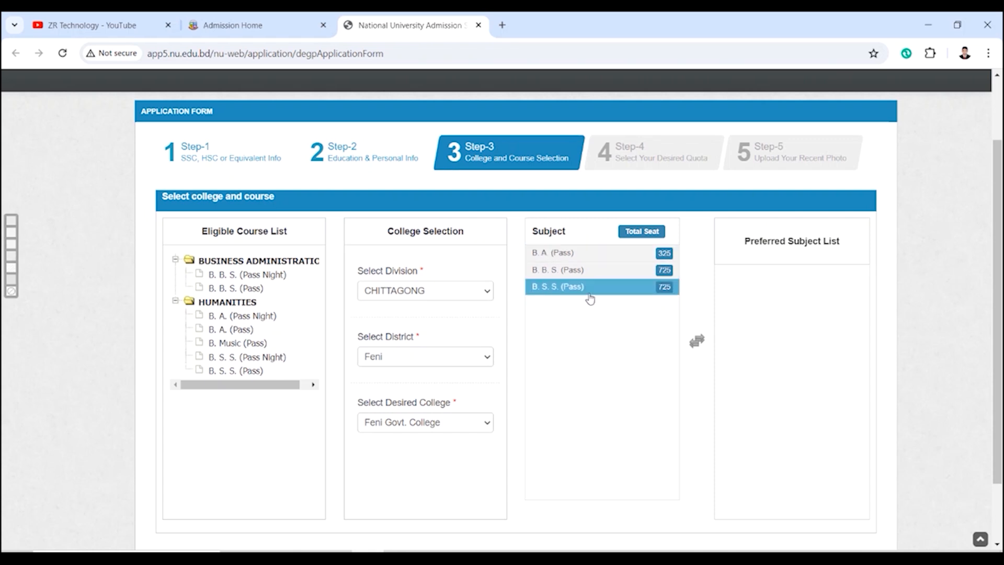
{"action": "left_click", "coordinate": [527, 271]}
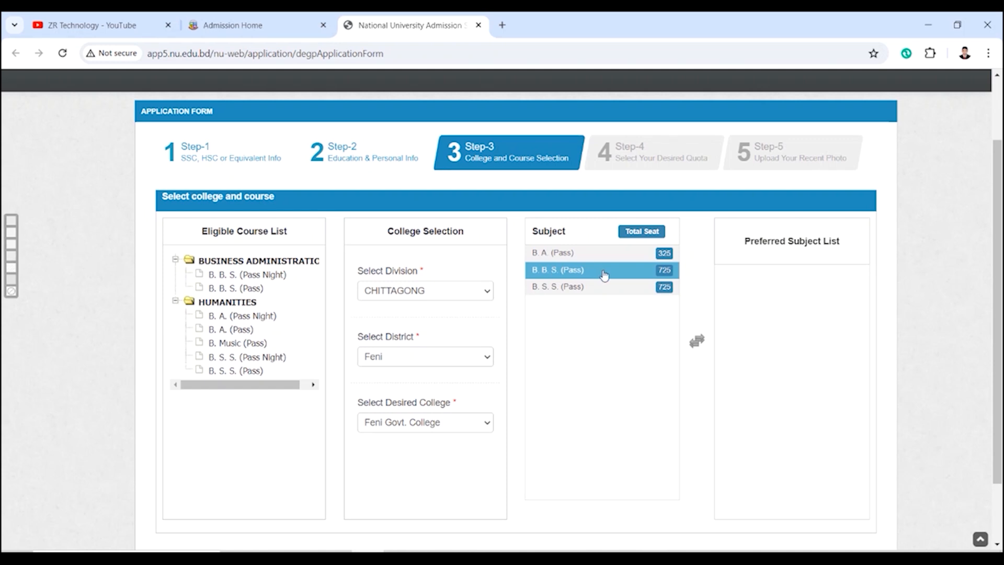
Add B. S. S. (Pass) to the preferred subject list as the first choice.
{"action": "left_click", "coordinate": [592, 290]}
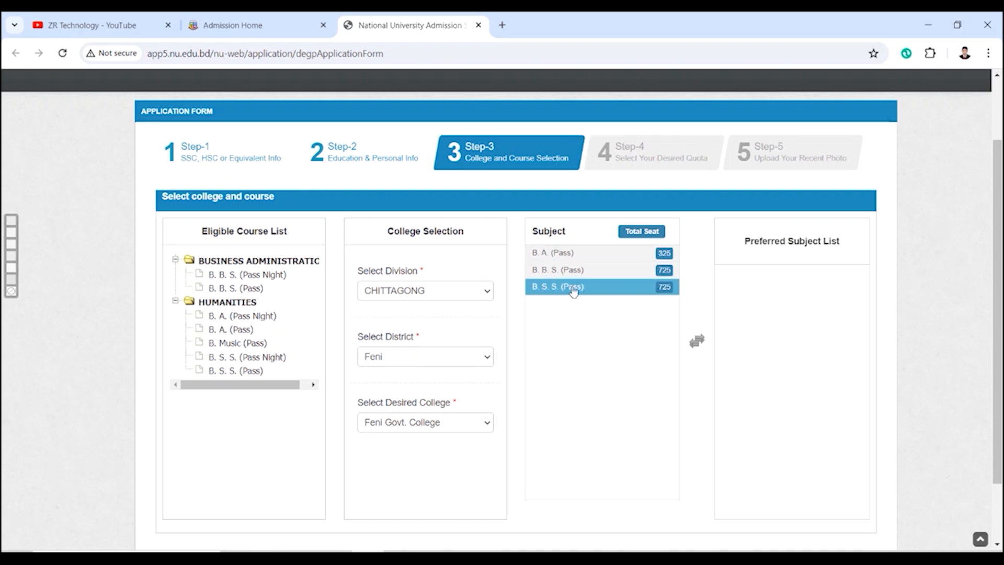
{"action": "double_click", "coordinate": [610, 289]}
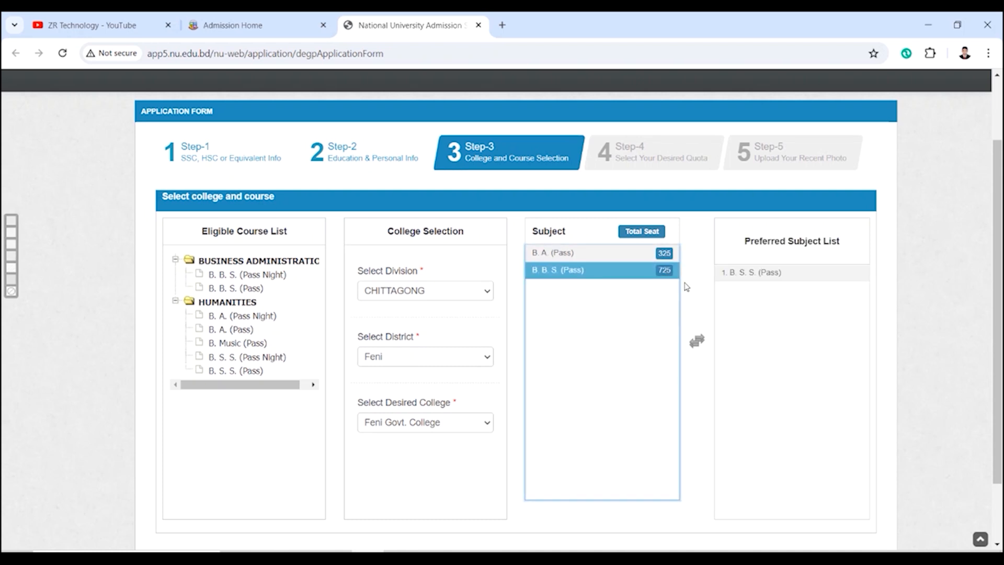
{"action": "left_click", "coordinate": [717, 312]}
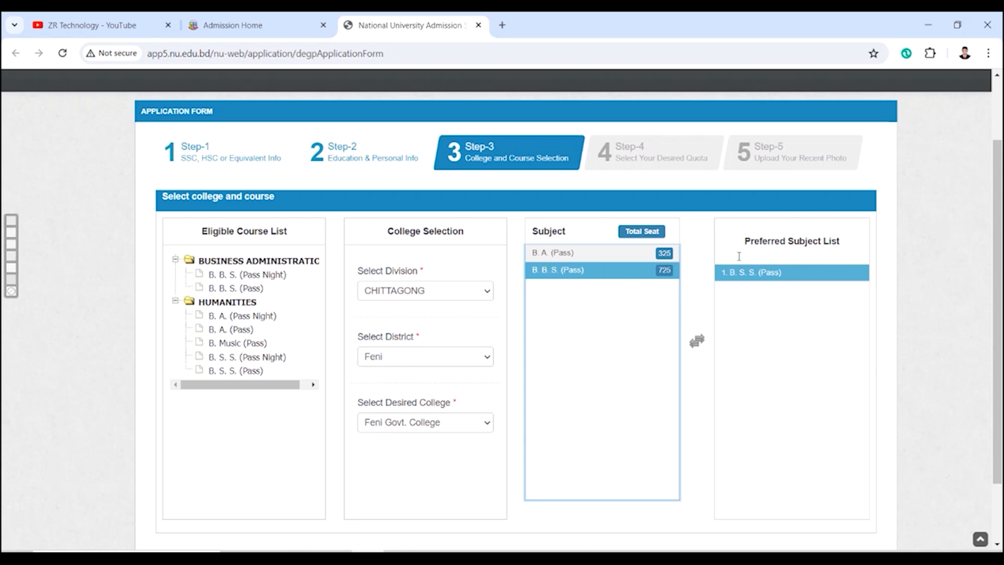
Add B. B. S. (Pass) and B. A. (Pass) to the preferred subject list as second and third choices.
{"action": "double_click", "coordinate": [565, 272]}
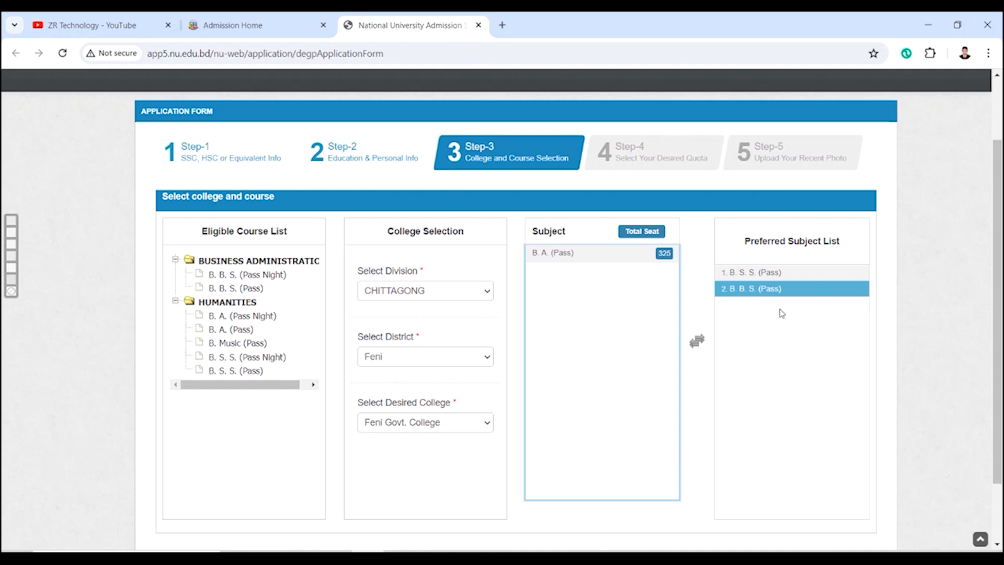
{"action": "left_click", "coordinate": [781, 273]}
{"action": "left_click", "coordinate": [768, 288]}
{"action": "left_click", "coordinate": [774, 272]}
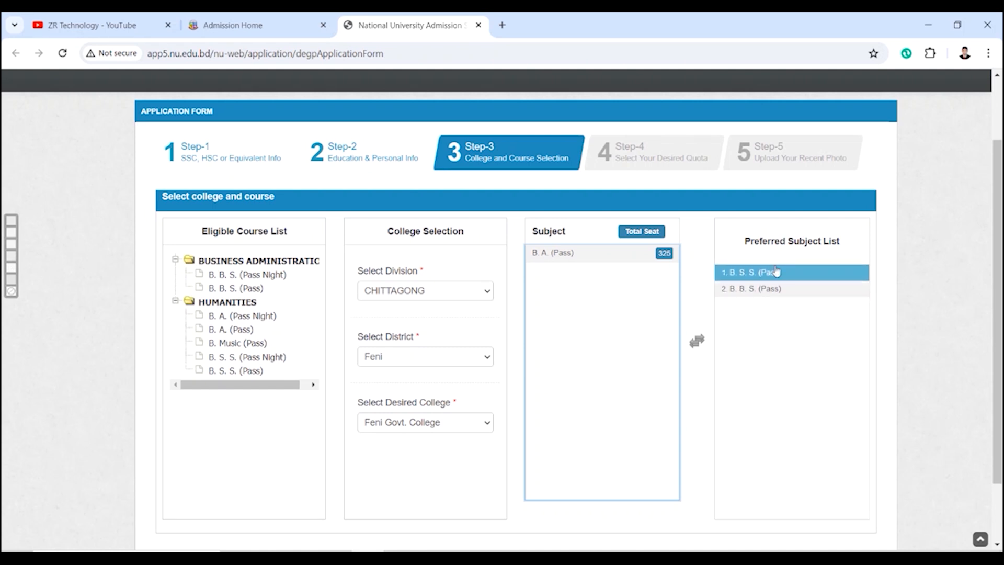
{"action": "left_click", "coordinate": [769, 288]}
{"action": "left_click", "coordinate": [757, 272]}
{"action": "left_click", "coordinate": [729, 288]}
{"action": "left_click", "coordinate": [724, 271]}
{"action": "left_click", "coordinate": [724, 289]}
{"action": "left_click", "coordinate": [620, 263]}
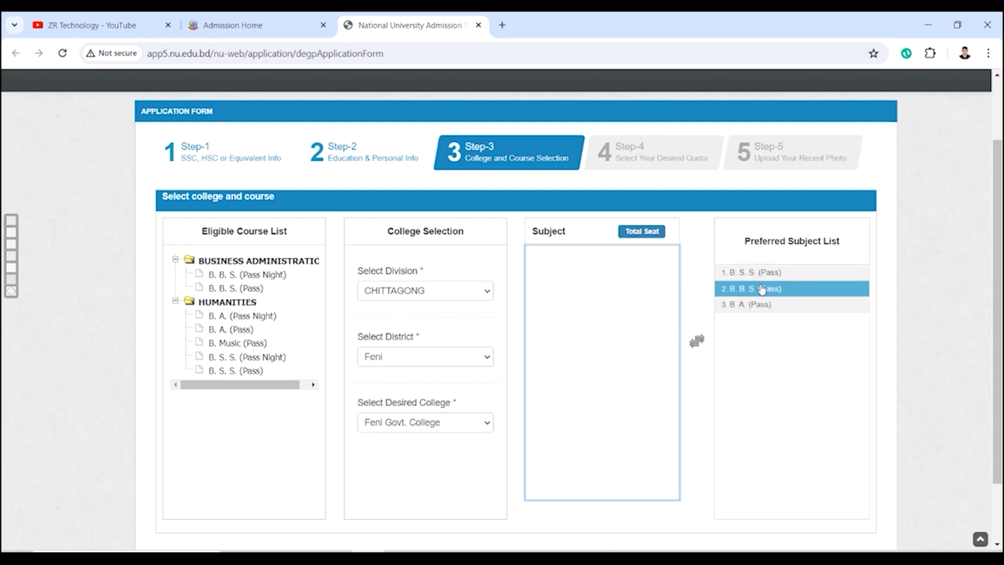
Review the order of the three choices in the preferred subject list.
{"action": "left_click_drag", "start_coordinate": [766, 289], "coordinate": [727, 280]}
{"action": "left_click_drag", "start_coordinate": [793, 277], "coordinate": [742, 333]}
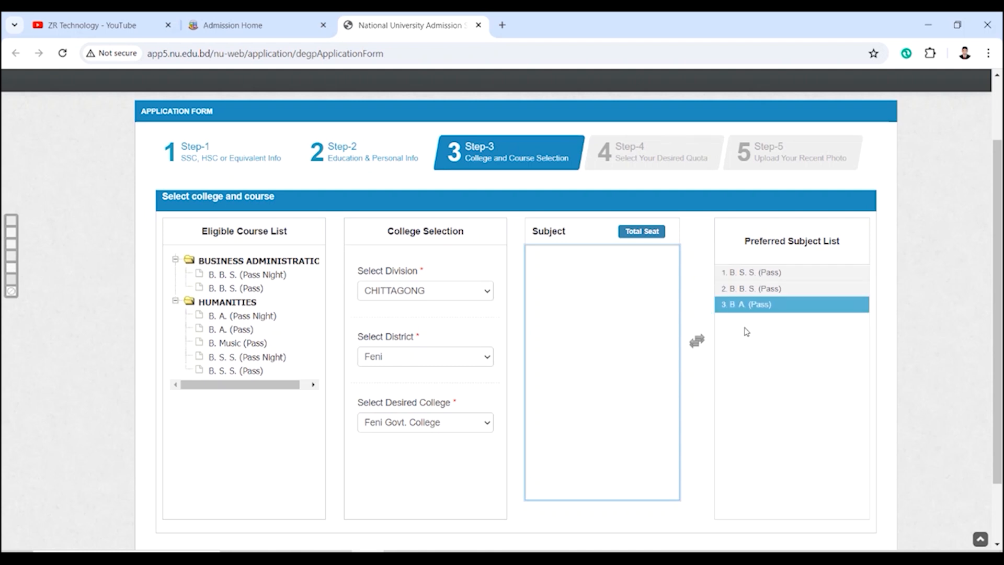
{"action": "left_click", "coordinate": [732, 273]}
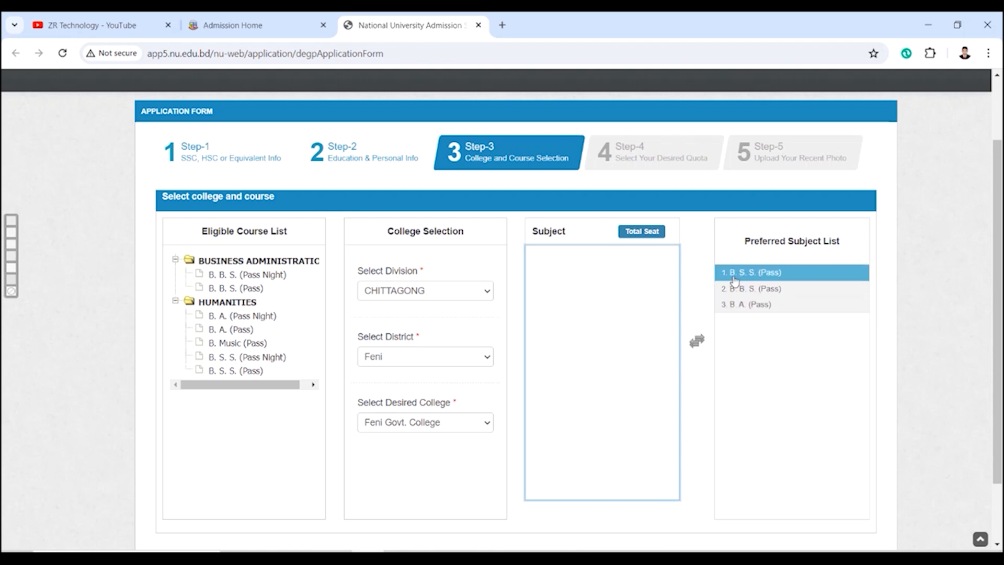
{"action": "left_click", "coordinate": [762, 289]}
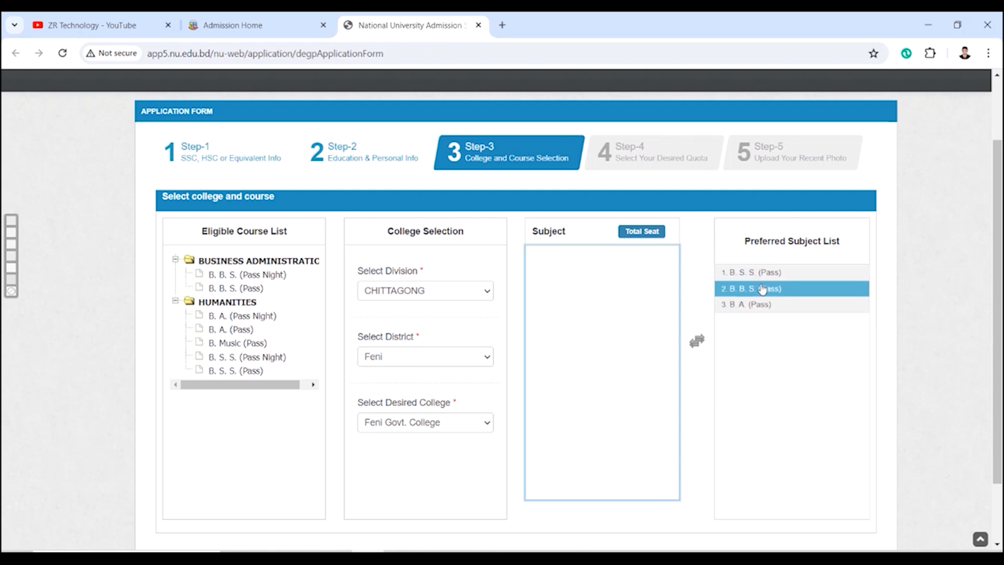
{"action": "left_click", "coordinate": [759, 307]}
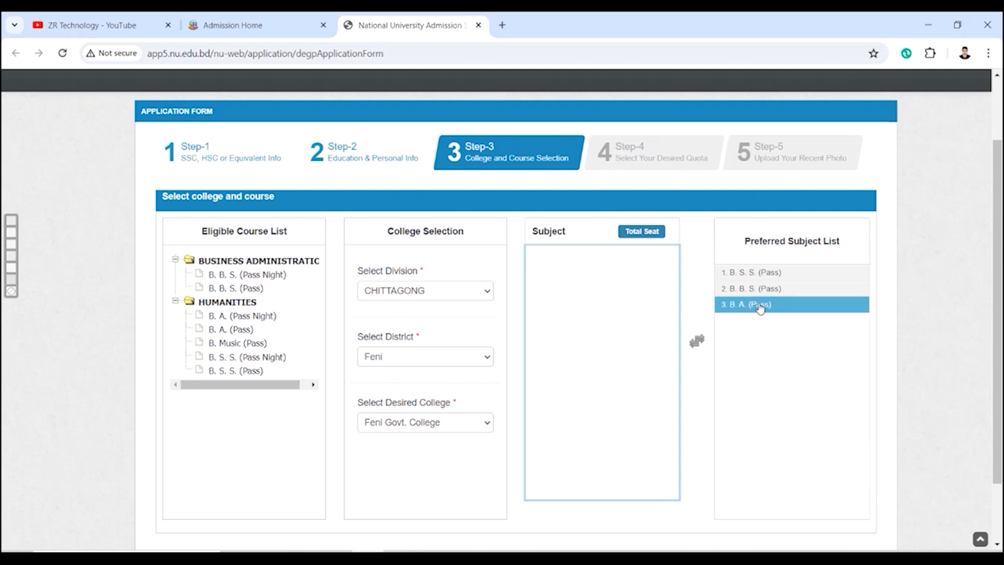
{"action": "left_click", "coordinate": [737, 288]}
{"action": "left_click", "coordinate": [716, 273]}
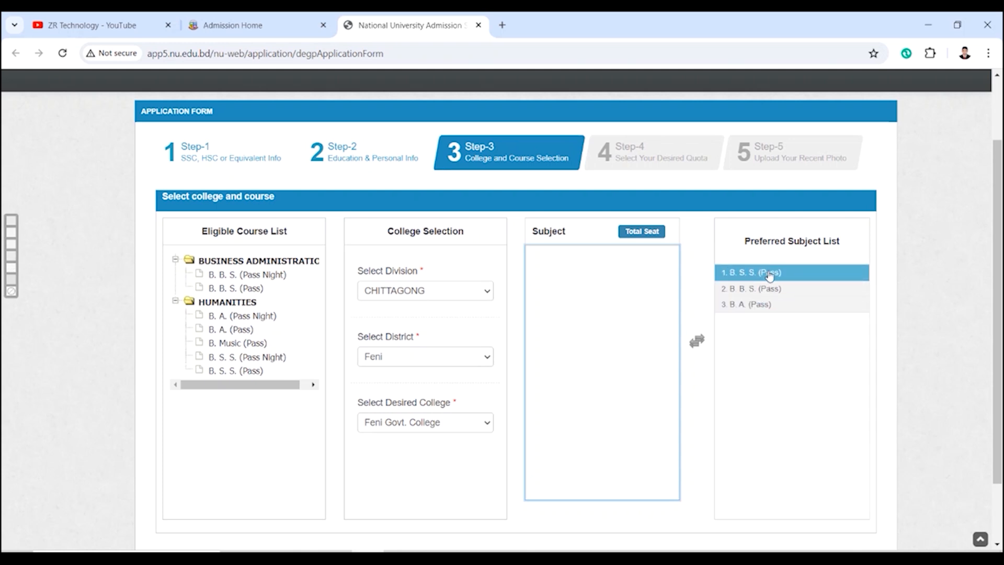
{"action": "left_click_drag", "start_coordinate": [770, 273], "coordinate": [762, 308]}
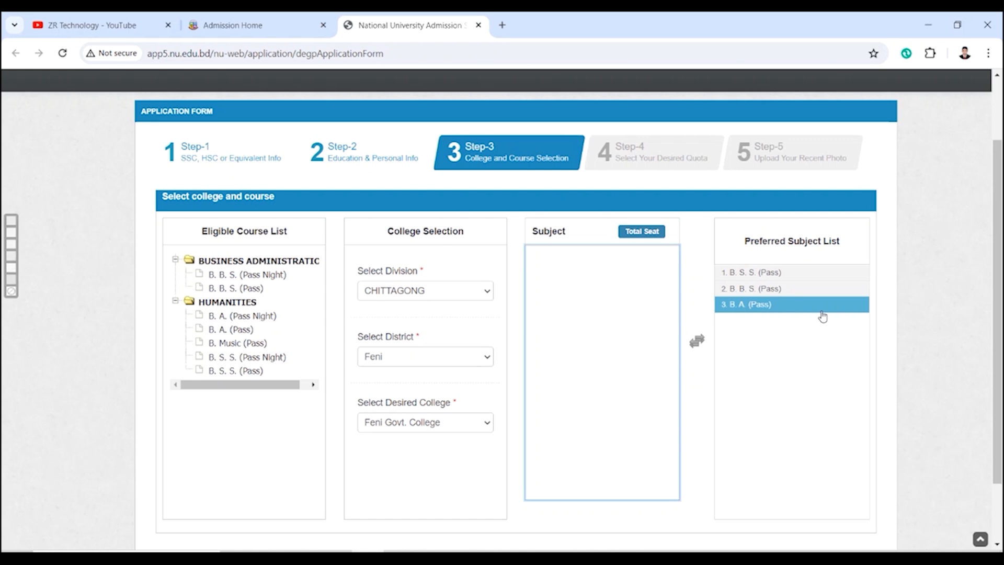
Remove B. A. (Pass) and B. B. S. (Pass) from the preferred subject list, keeping only B. S. S. (Pass).
{"action": "double_click", "coordinate": [758, 307]}
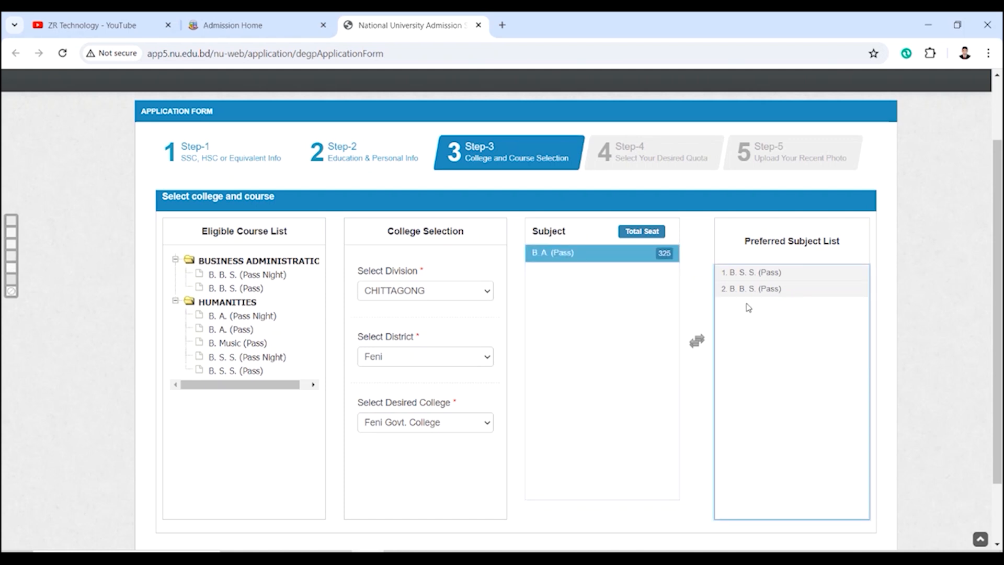
{"action": "double_click", "coordinate": [781, 290]}
{"action": "left_click", "coordinate": [762, 273]}
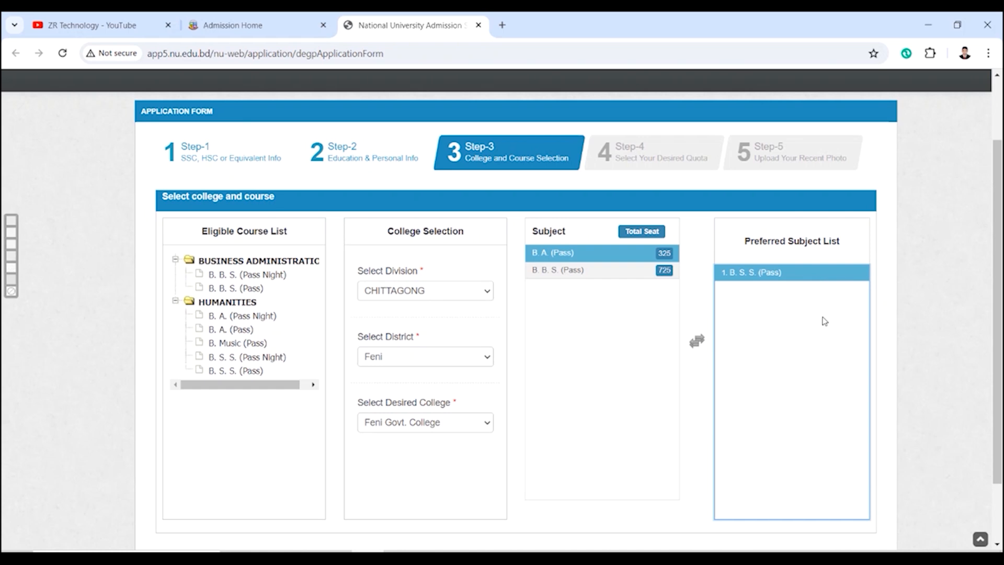
Check the remaining unselected subjects and continue the application to the quota selection step.
{"action": "scroll", "coordinate": [911, 332], "scroll_direction": "down", "scroll_amount": 1}
{"action": "left_click", "coordinate": [572, 206]}
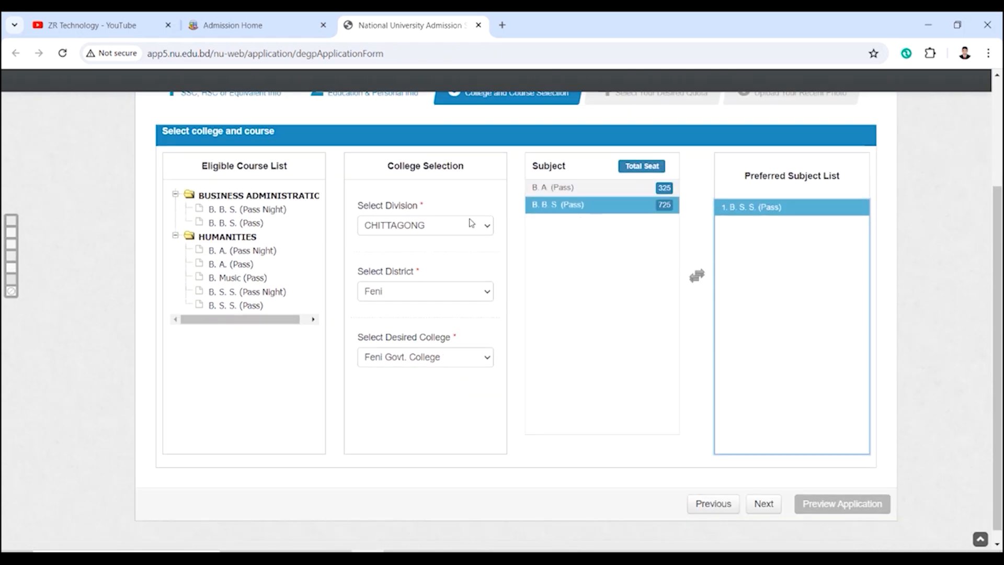
{"action": "left_click", "coordinate": [588, 188]}
{"action": "left_click", "coordinate": [580, 204]}
{"action": "scroll", "coordinate": [784, 419], "scroll_direction": "down", "scroll_amount": 1}
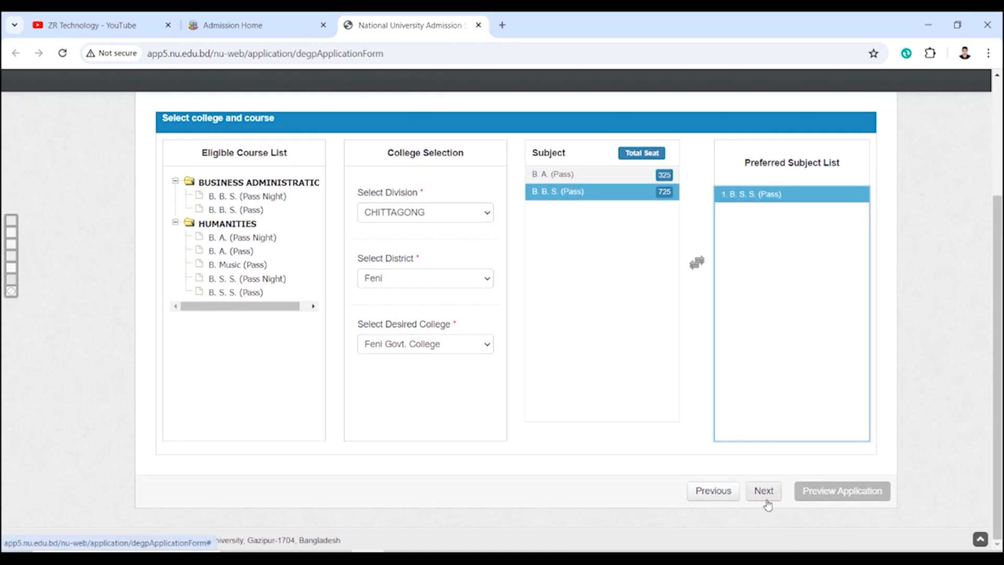
{"action": "left_click", "coordinate": [764, 491]}
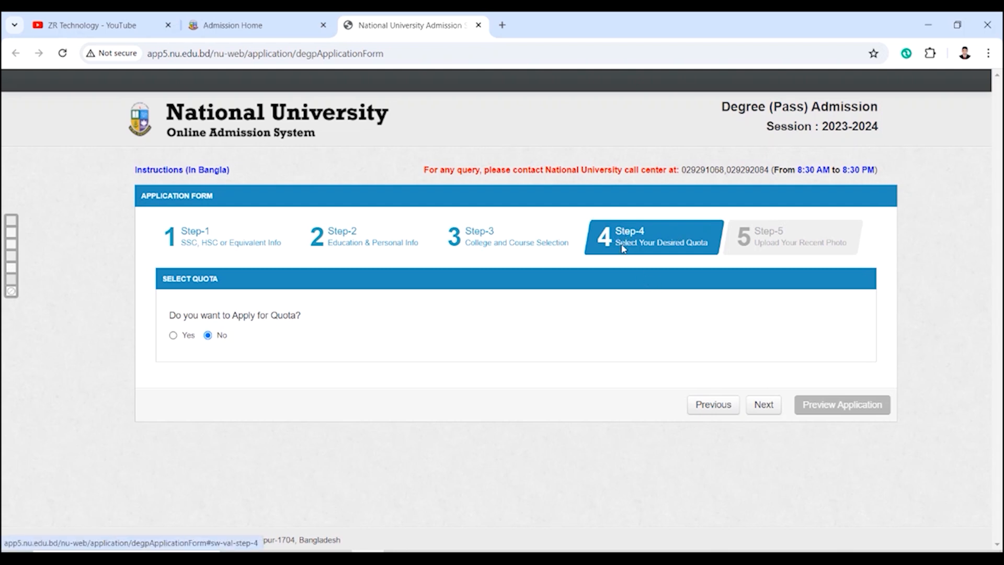
View the available quota options, answer No to applying for a quota, and continue to the photo upload step.
{"action": "left_click", "coordinate": [173, 335]}
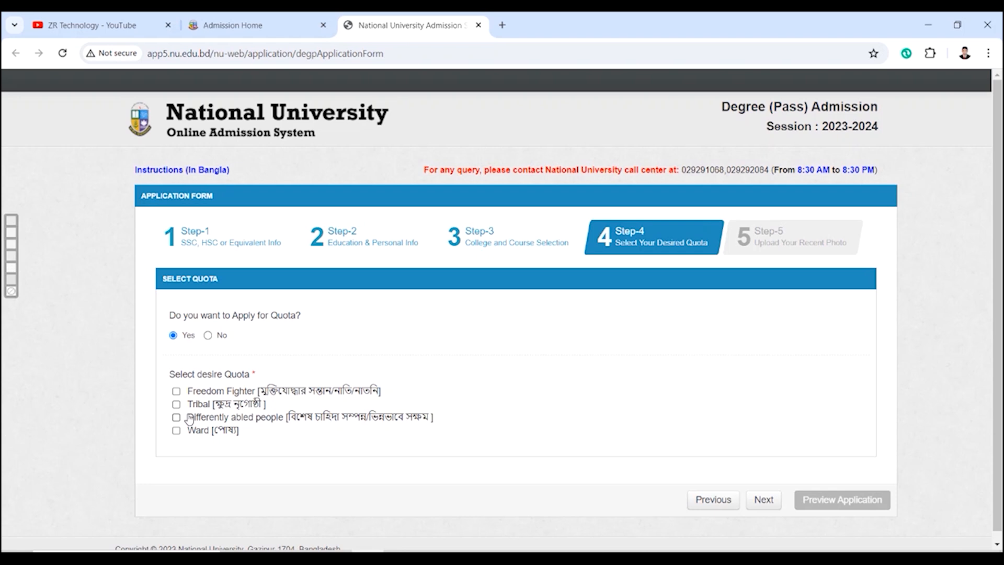
{"action": "left_click", "coordinate": [208, 335]}
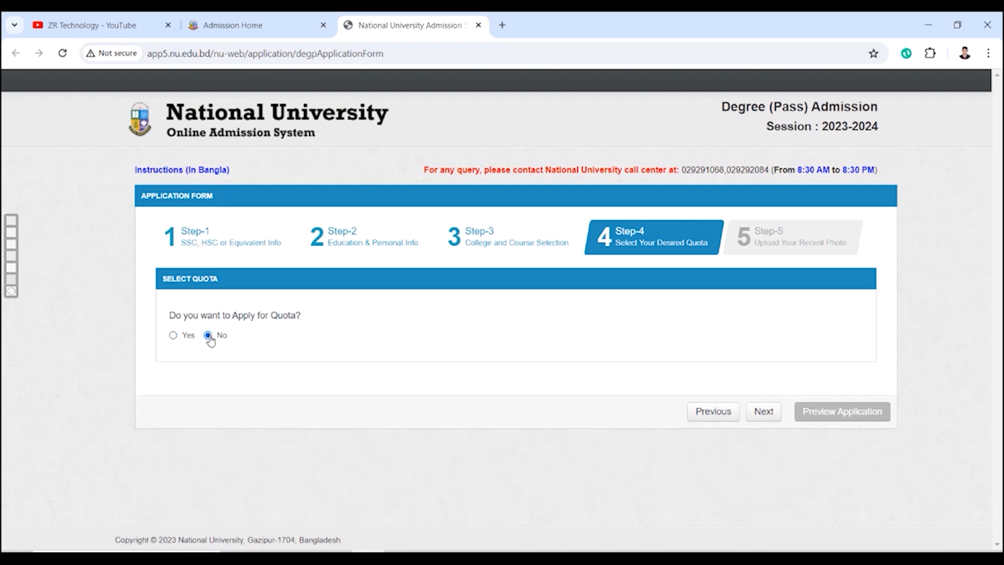
{"action": "left_click", "coordinate": [762, 407]}
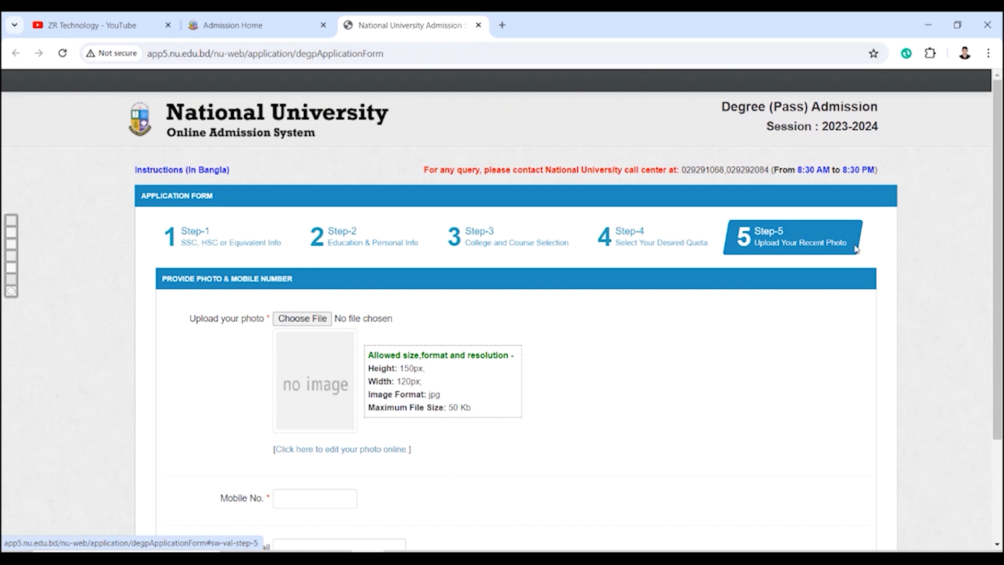
Examine the allowed height, width, image format and maximum file size for the applicant's photo.
{"action": "scroll", "coordinate": [851, 300], "scroll_direction": "down", "scroll_amount": 1}
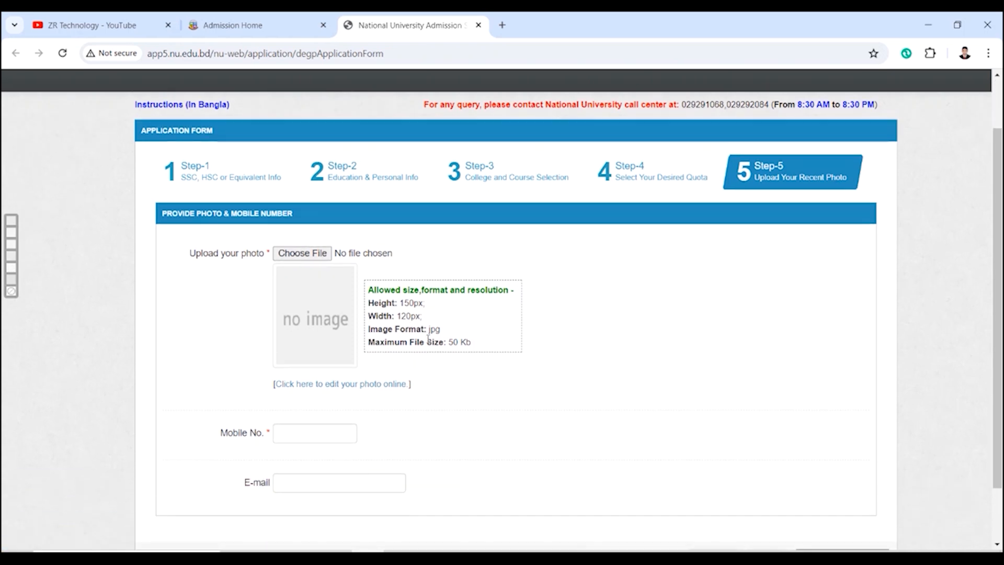
{"action": "left_click_drag", "start_coordinate": [368, 309], "coordinate": [433, 309]}
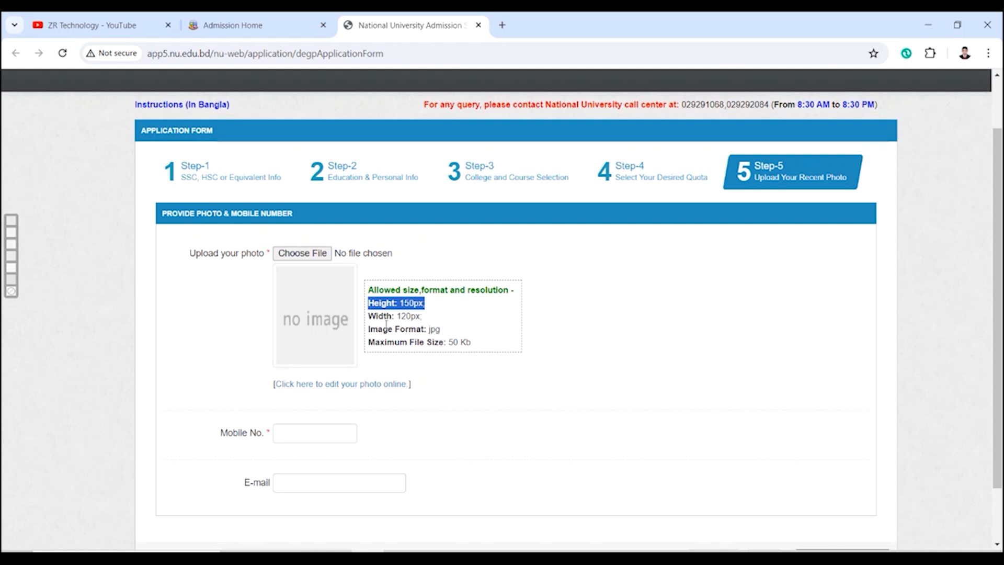
{"action": "left_click_drag", "start_coordinate": [369, 318], "coordinate": [430, 321]}
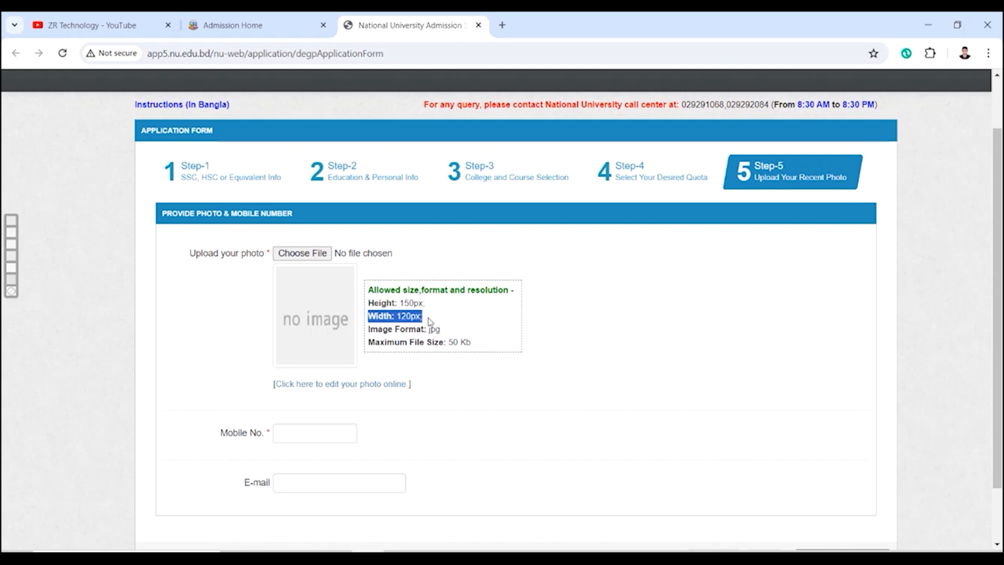
{"action": "left_click_drag", "start_coordinate": [370, 329], "coordinate": [449, 333]}
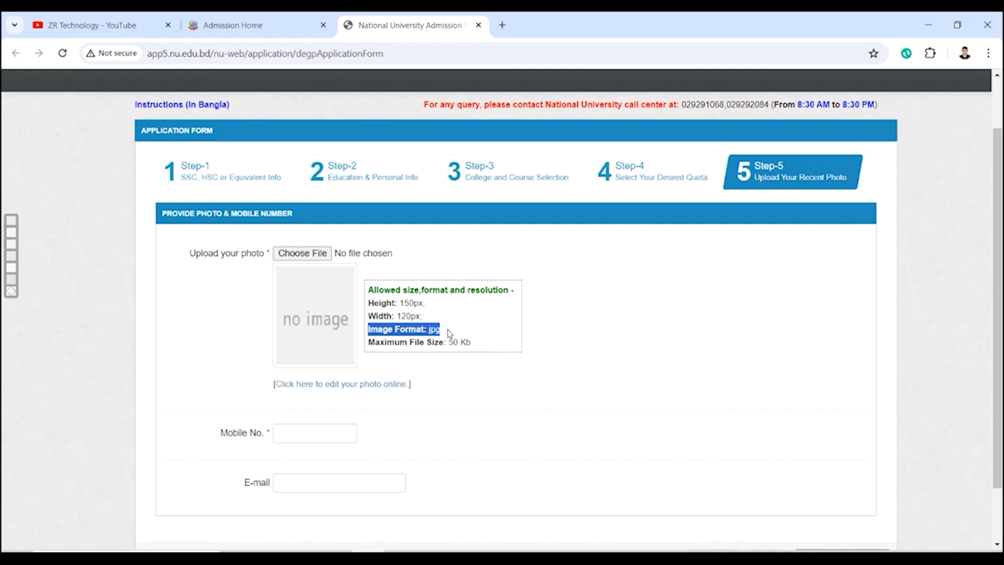
{"action": "left_click_drag", "start_coordinate": [369, 343], "coordinate": [473, 344]}
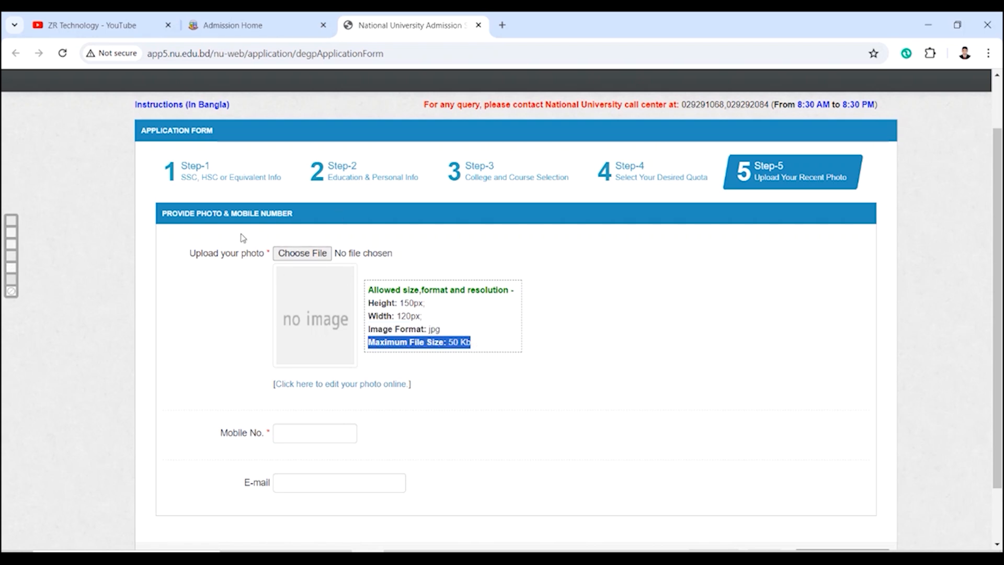
Open the online photo editing page linked below the applicant's photo requirements.
{"action": "scroll", "coordinate": [287, 264], "scroll_direction": "down", "scroll_amount": 2}
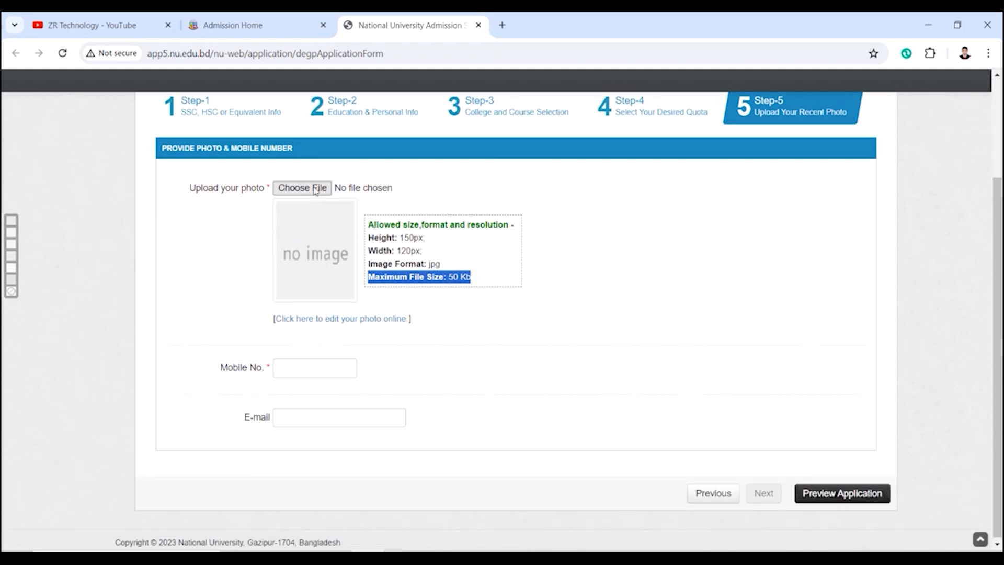
{"action": "scroll", "coordinate": [317, 230], "scroll_direction": "up", "scroll_amount": 2}
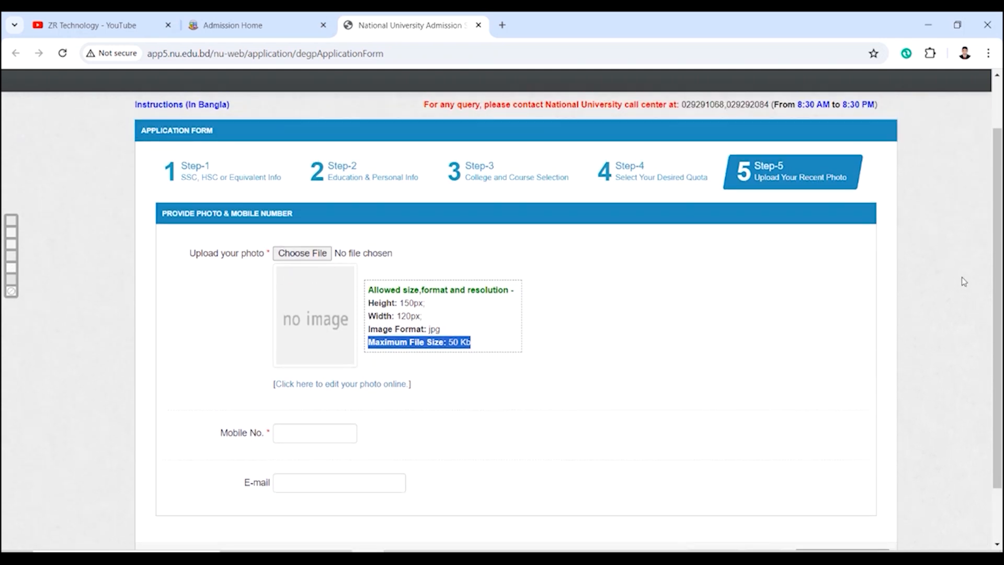
{"action": "left_click_drag", "start_coordinate": [998, 314], "coordinate": [1000, 340]}
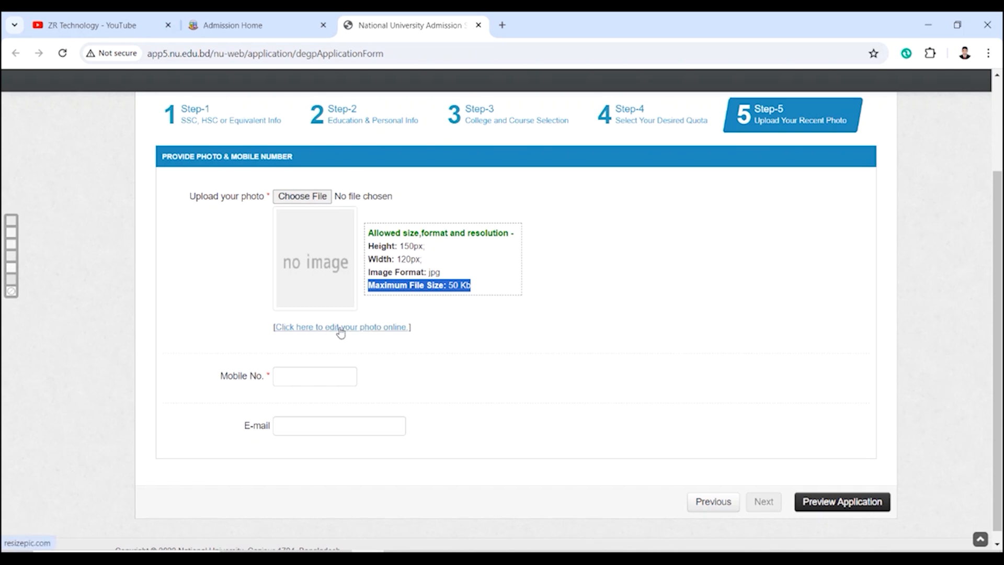
{"action": "left_click", "coordinate": [375, 330]}
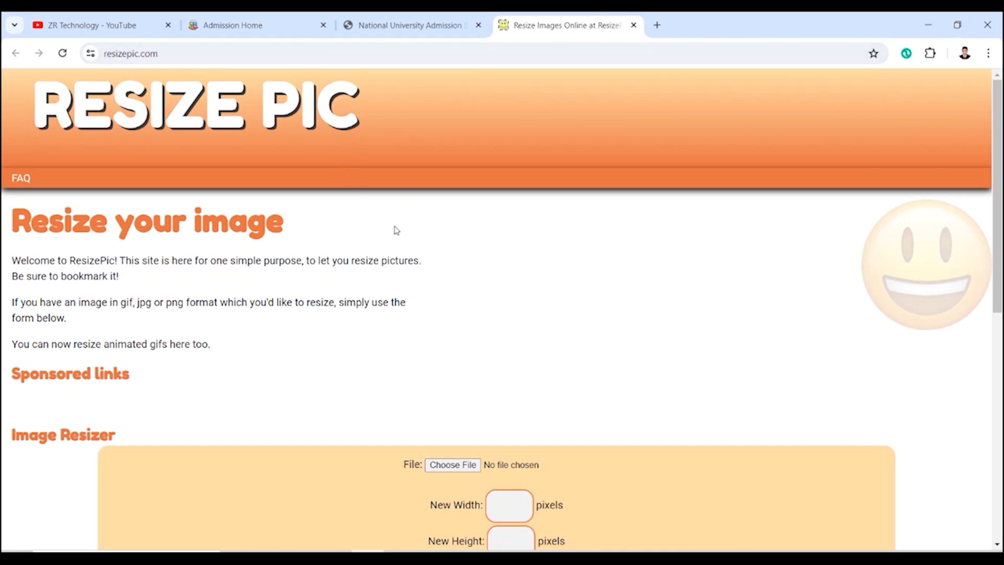
Choose the KOBO image from the Desktop as the file for the image resizer.
{"action": "scroll", "coordinate": [527, 246], "scroll_direction": "down", "scroll_amount": 3}
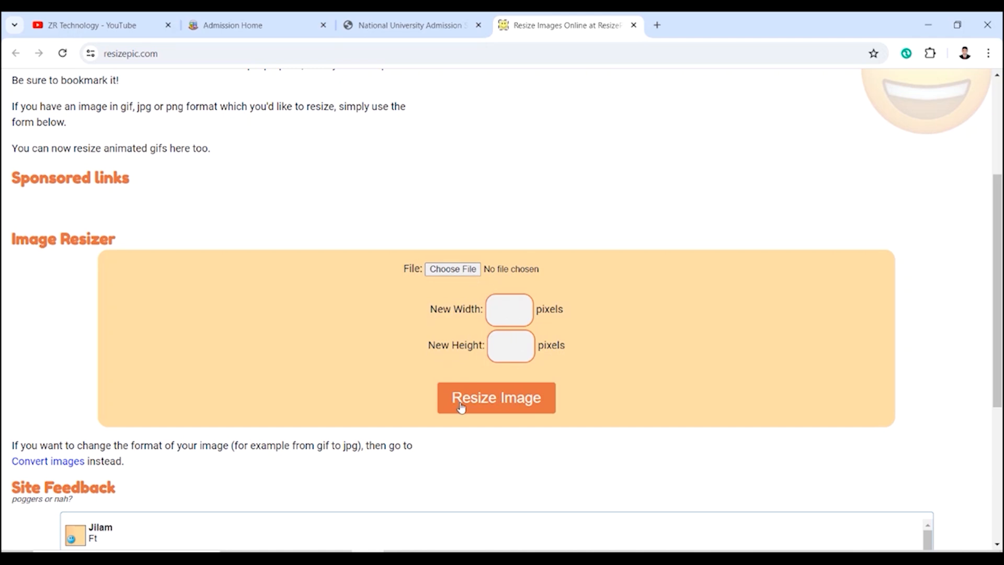
{"action": "left_click", "coordinate": [452, 269]}
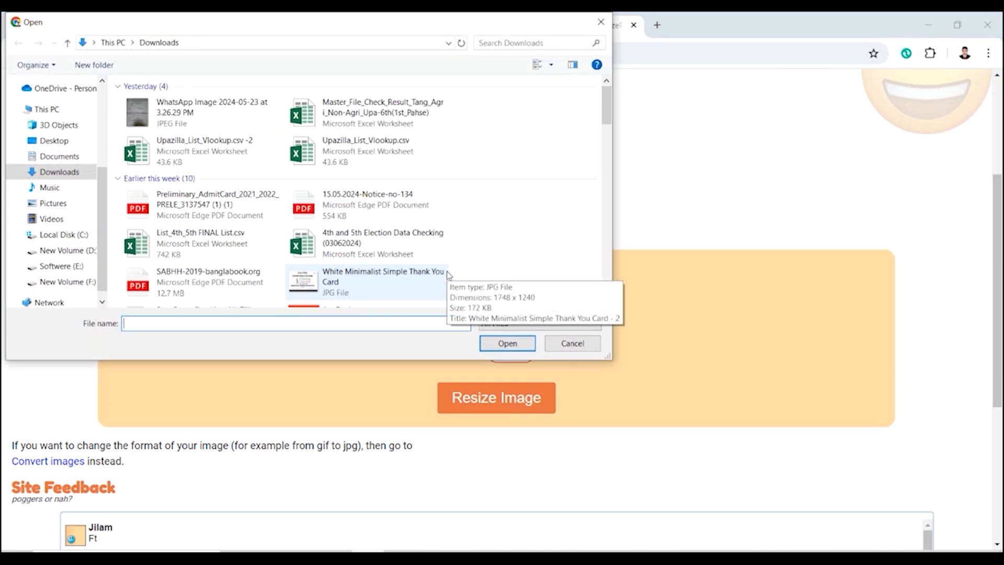
{"action": "left_click", "coordinate": [61, 142]}
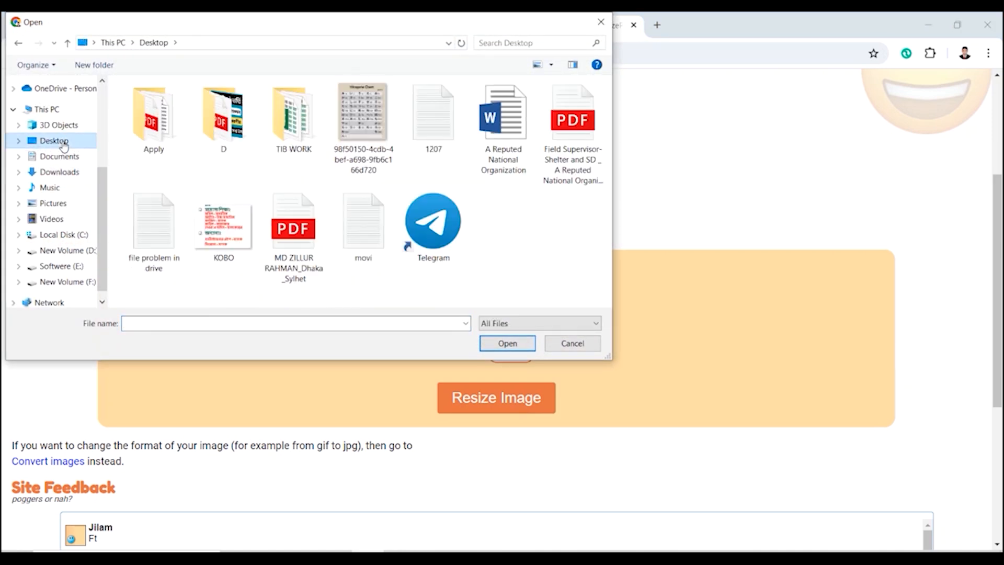
{"action": "left_click", "coordinate": [227, 230]}
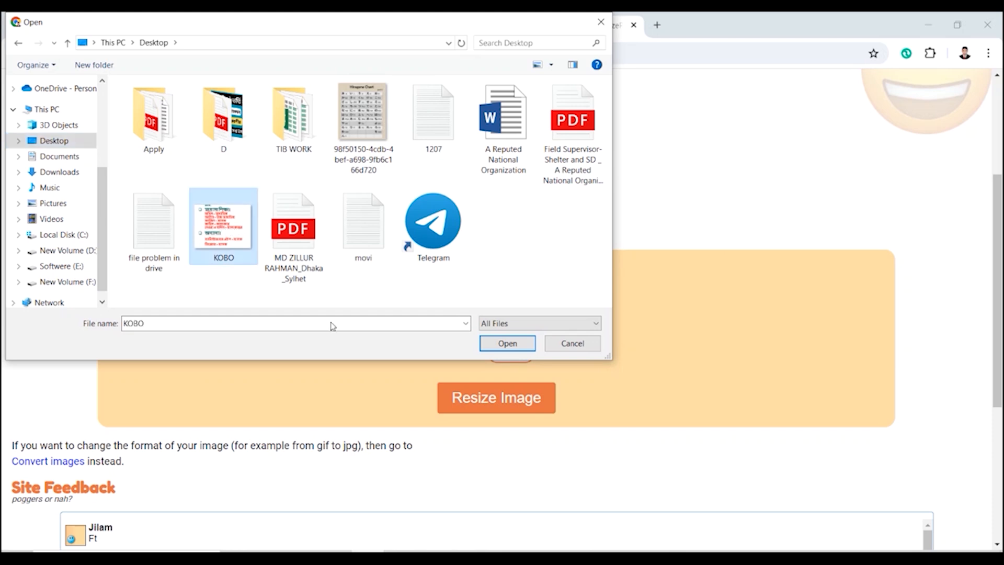
{"action": "left_click", "coordinate": [507, 343]}
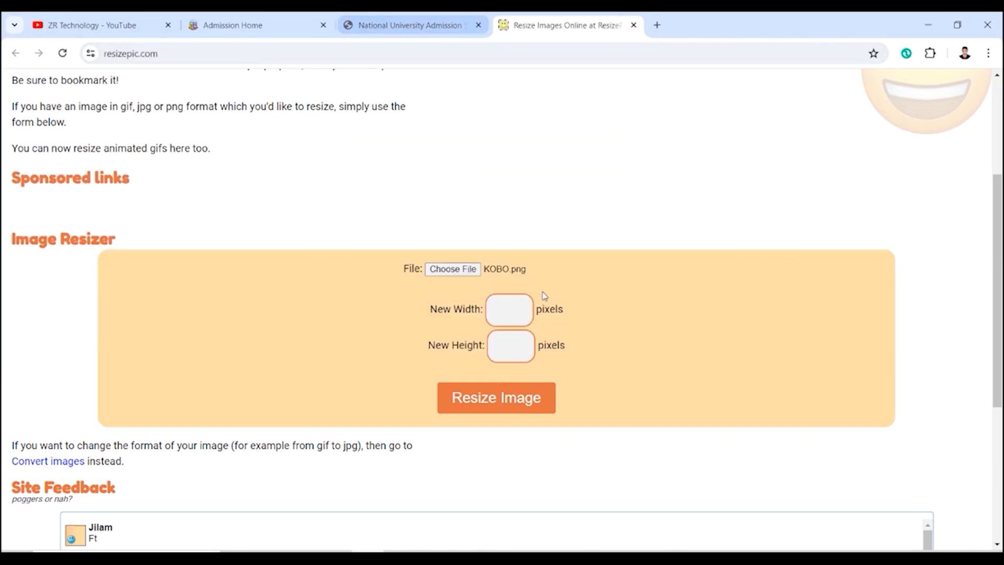
Resize the selected image to the required width of 120 pixels and height of 150 pixels.
{"action": "left_click", "coordinate": [402, 25]}
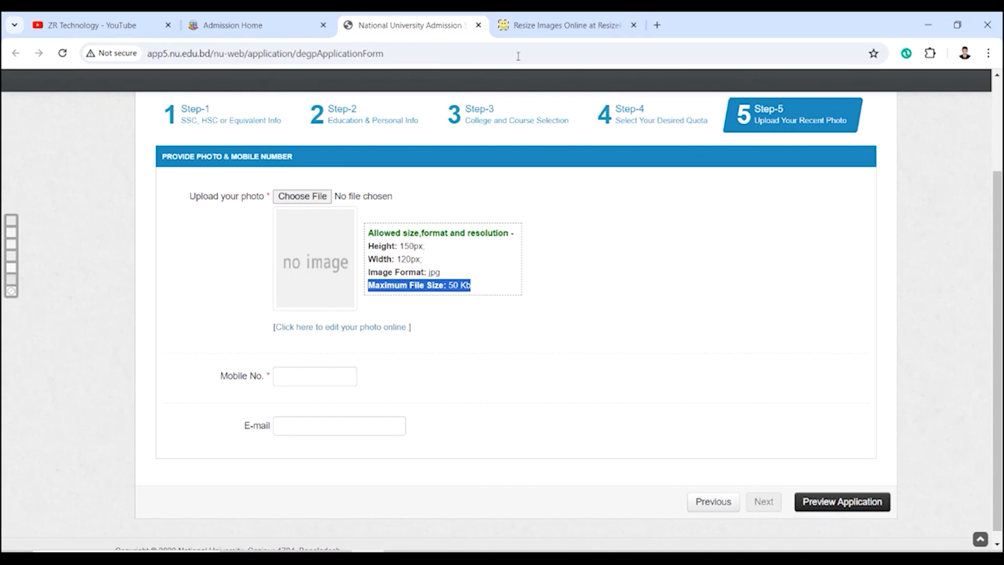
{"action": "left_click", "coordinate": [565, 26]}
{"action": "left_click", "coordinate": [506, 313]}
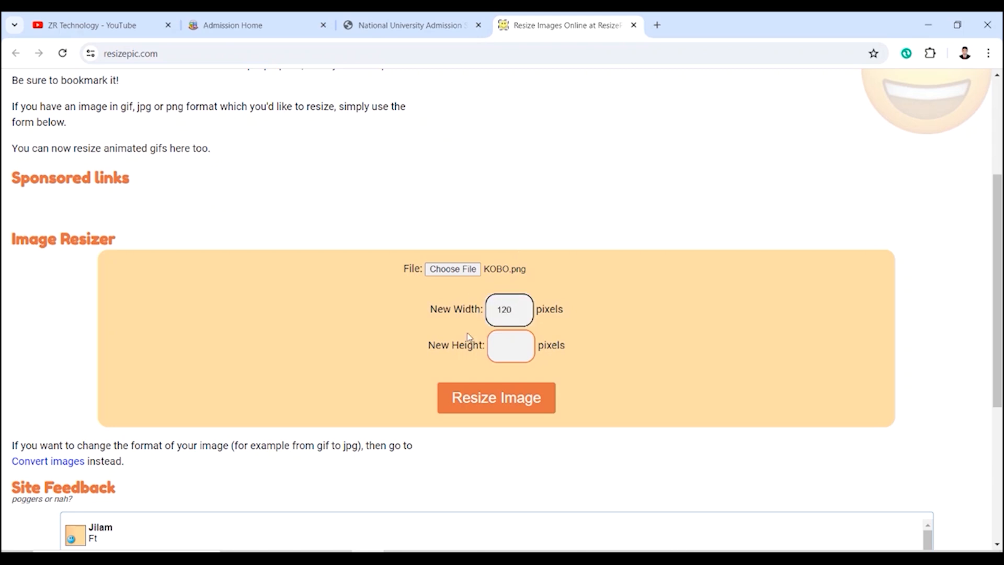
{"action": "left_click", "coordinate": [499, 349]}
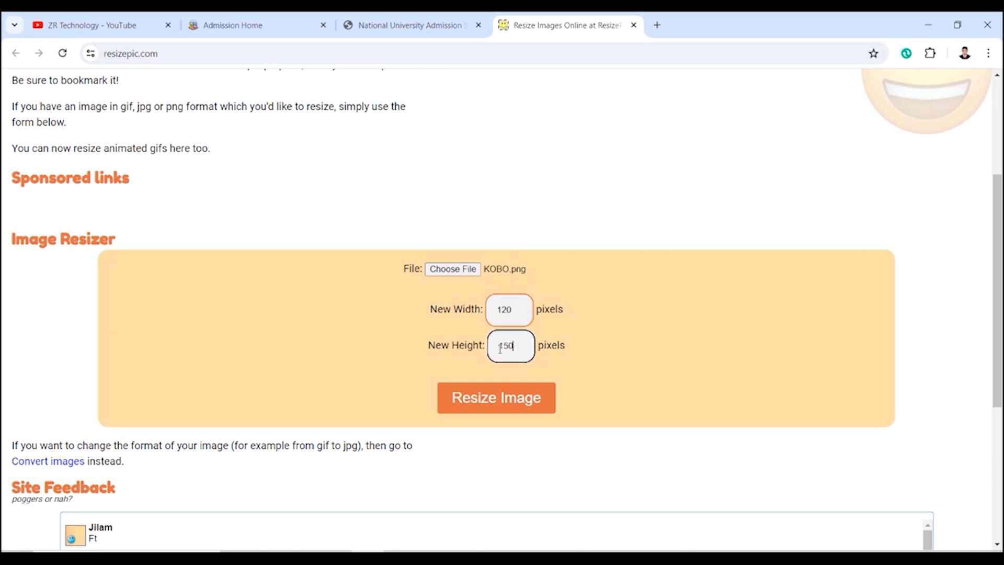
{"action": "left_click", "coordinate": [497, 405]}
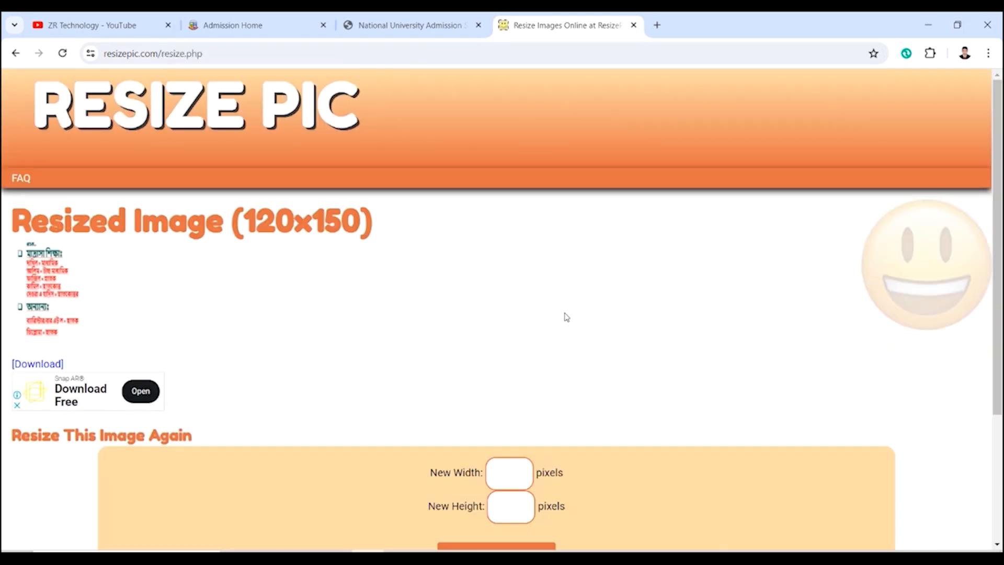
Download the resized 120x150 KOBO image and open the downloaded file to check it.
{"action": "scroll", "coordinate": [566, 316], "scroll_direction": "down", "scroll_amount": 3}
{"action": "scroll", "coordinate": [246, 183], "scroll_direction": "up", "scroll_amount": 1}
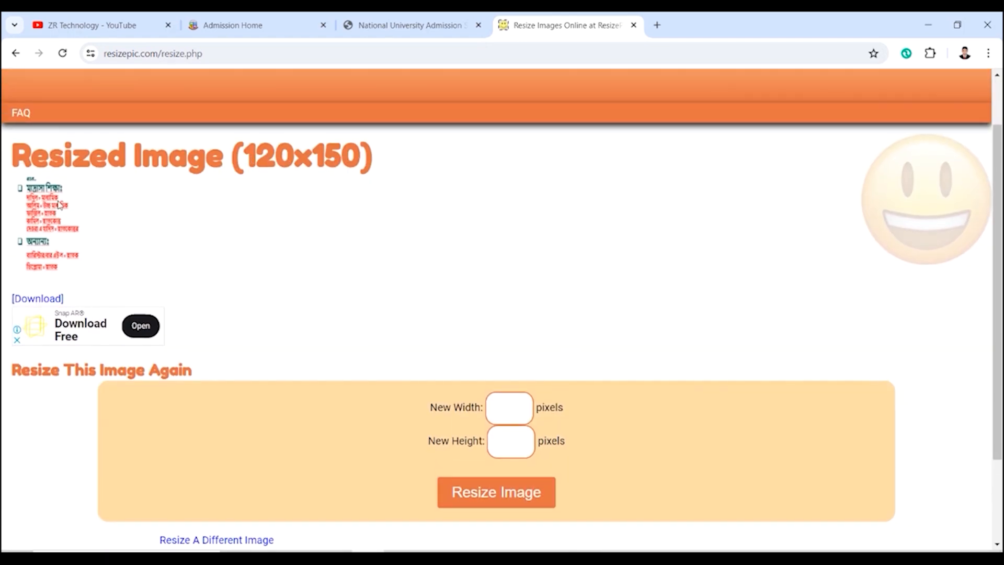
{"action": "scroll", "coordinate": [347, 258], "scroll_direction": "down", "scroll_amount": 2}
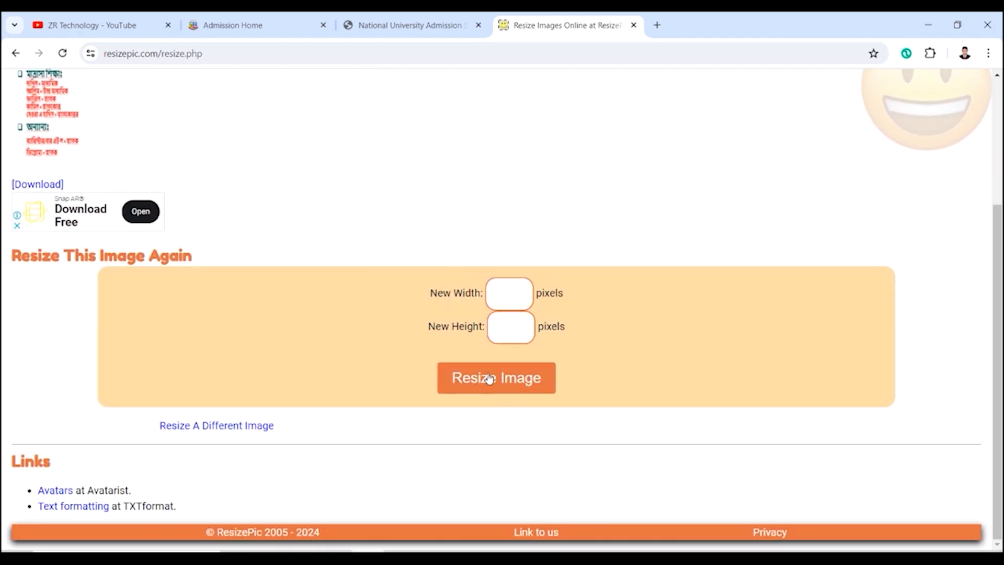
{"action": "scroll", "coordinate": [350, 258], "scroll_direction": "up", "scroll_amount": 3}
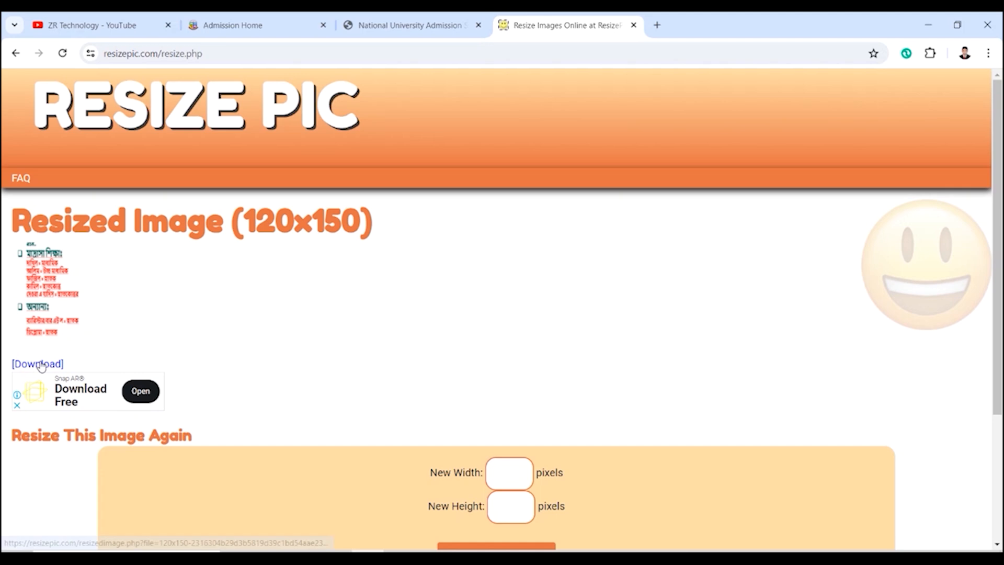
{"action": "left_click", "coordinate": [46, 366]}
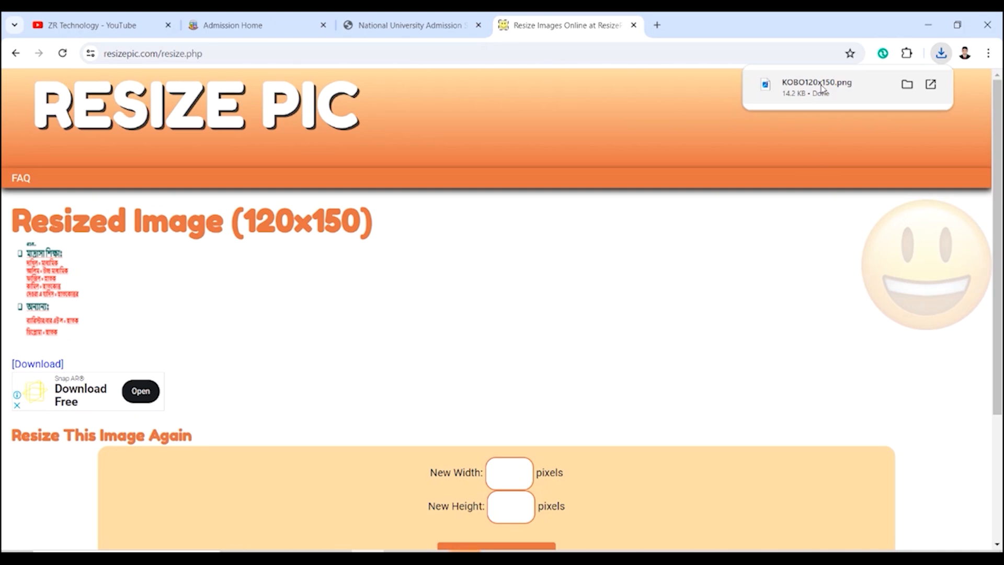
{"action": "left_click", "coordinate": [820, 87]}
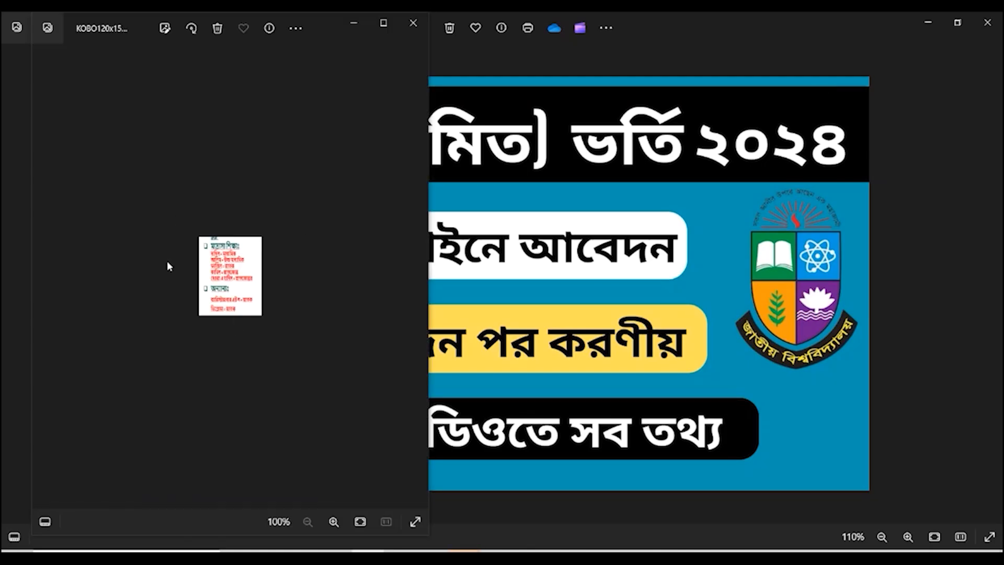
{"action": "left_click", "coordinate": [413, 23]}
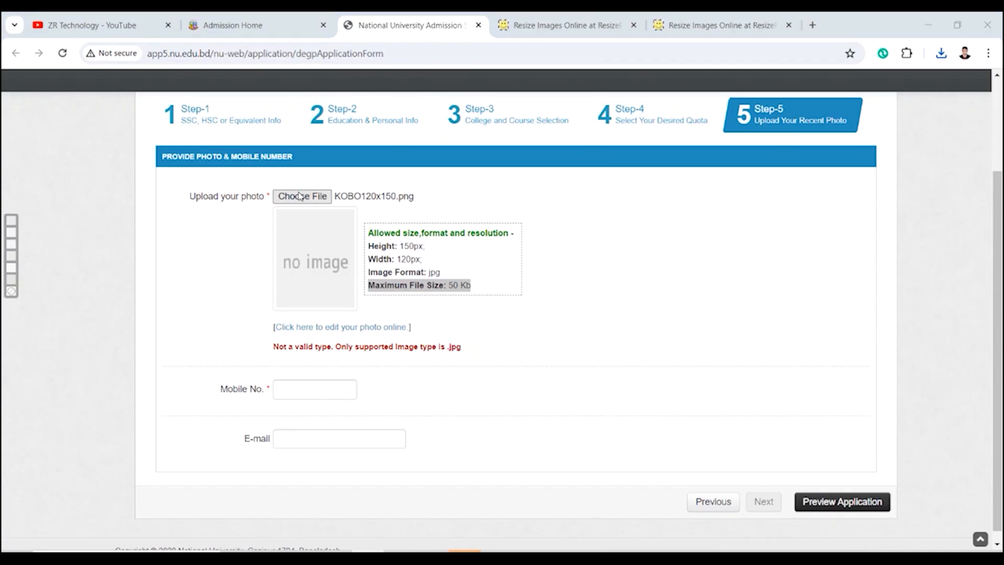
Upload the JPG file WhatsApp-Image-20240523-at-32629-PM120x150 from Downloads as the applicant's photo.
{"action": "left_click", "coordinate": [296, 195]}
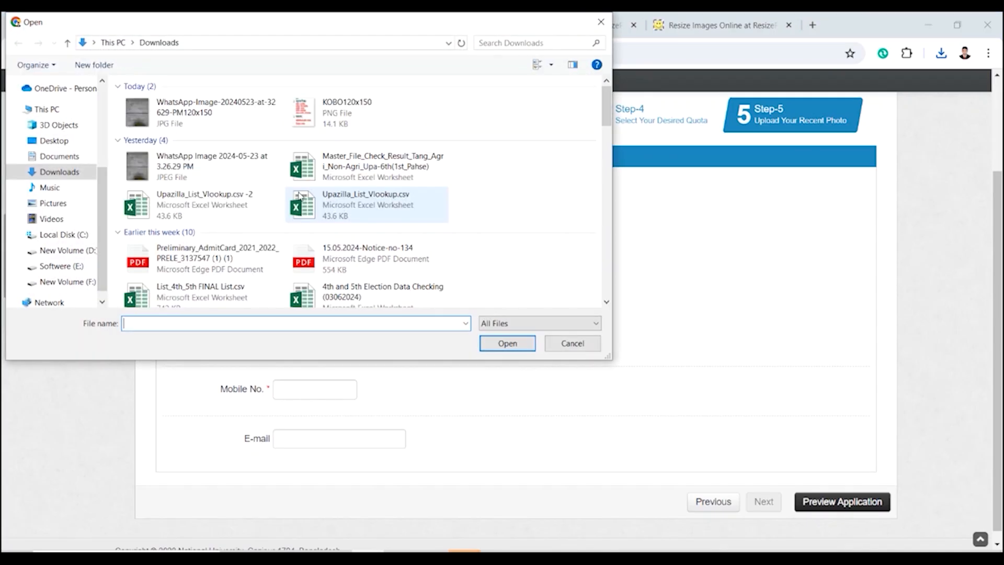
{"action": "left_click", "coordinate": [174, 125]}
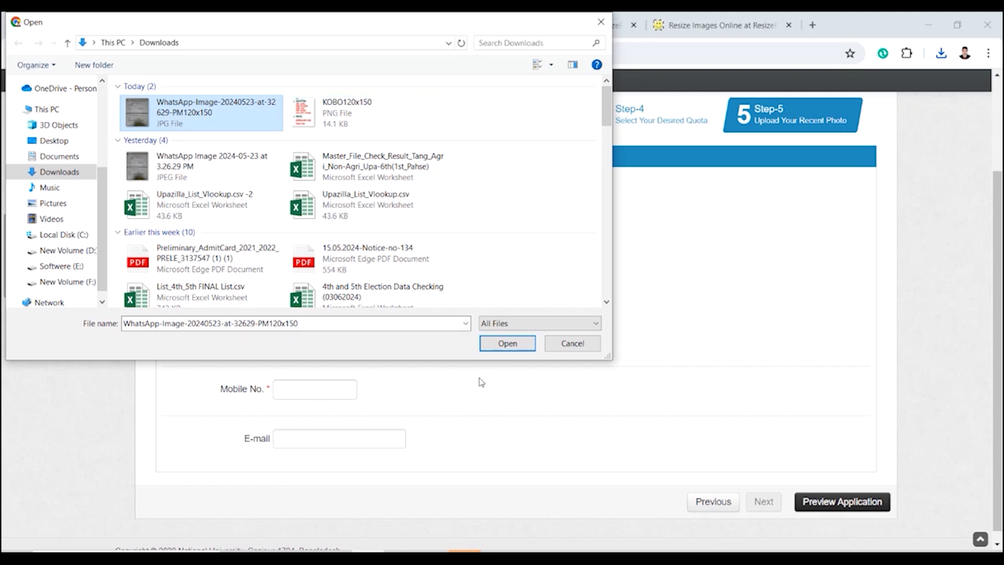
{"action": "left_click", "coordinate": [507, 344]}
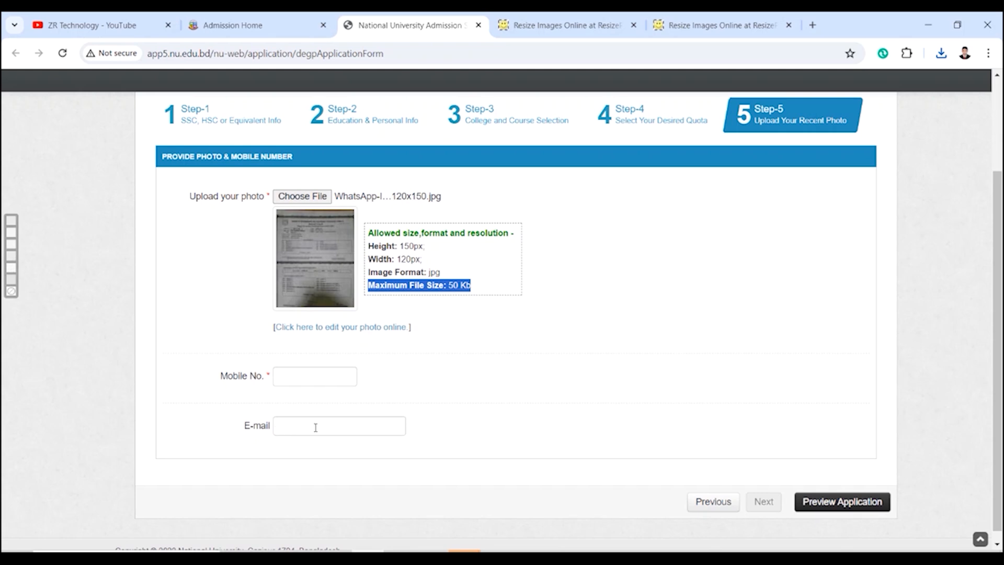
Fill in the applicant's mobile number and e-mail address.
{"action": "left_click", "coordinate": [288, 377]}
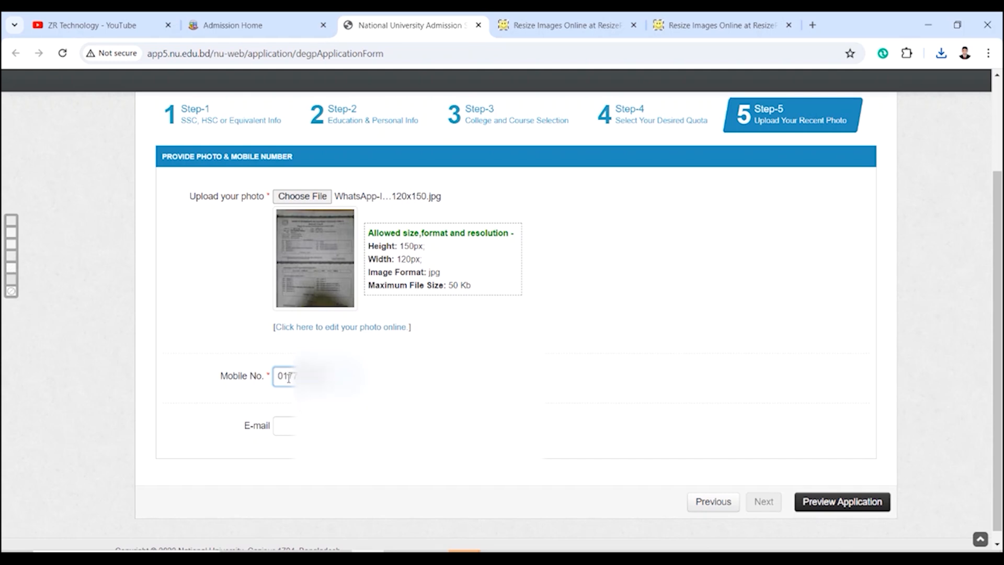
{"action": "left_click", "coordinate": [285, 425]}
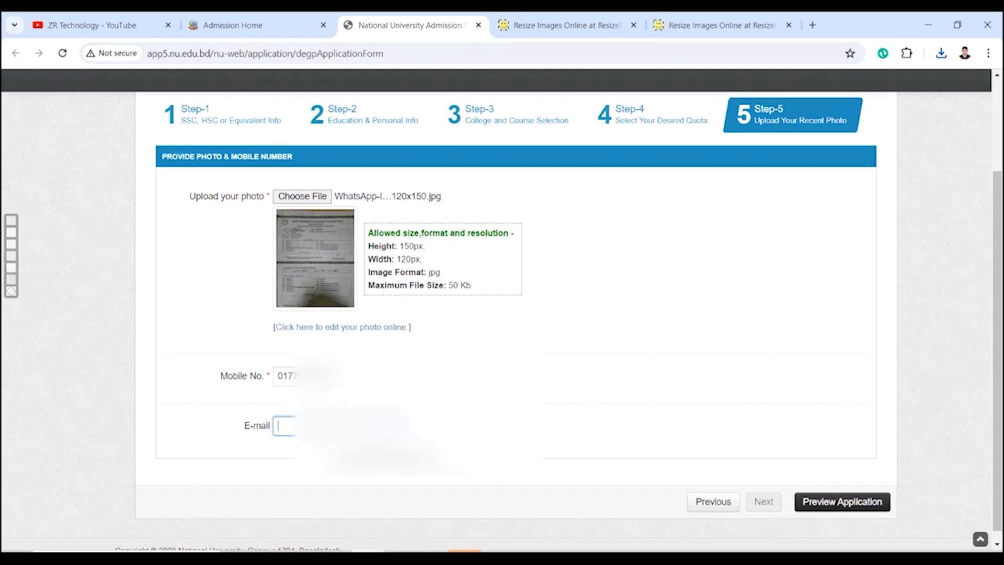
{"action": "type", "text": "farza"}
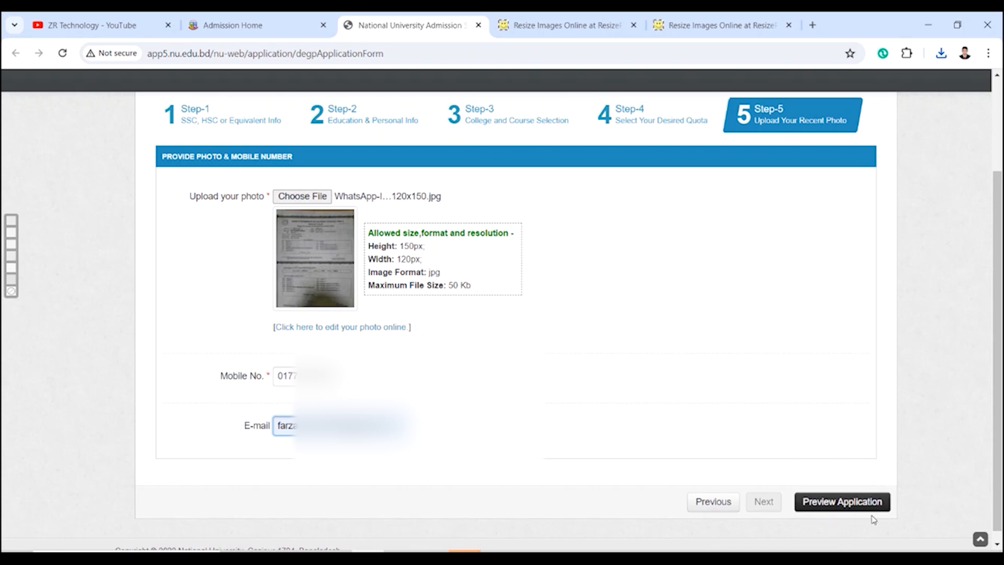
Preview the application to review its details, and close the two image resizing pages.
{"action": "left_click", "coordinate": [845, 502]}
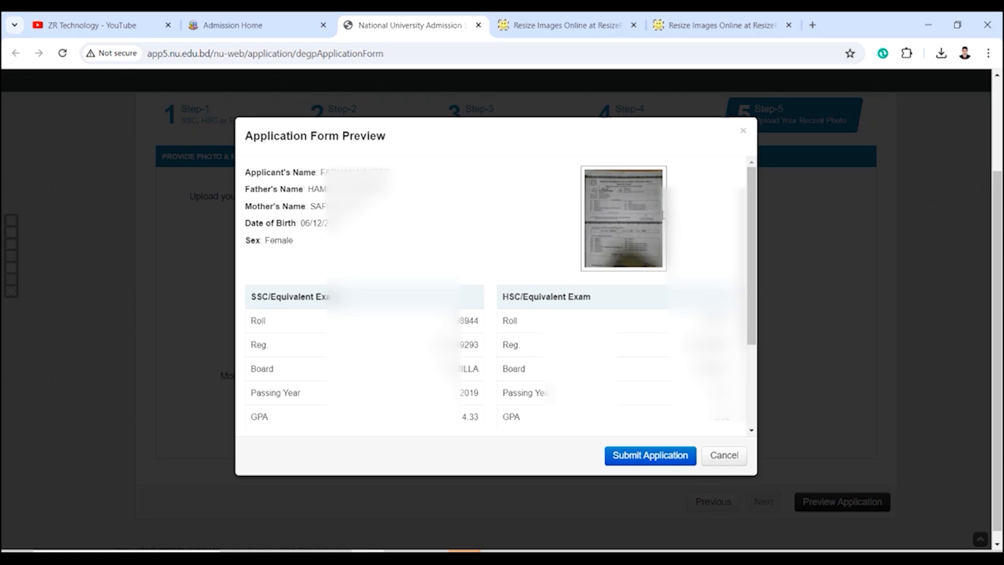
{"action": "scroll", "coordinate": [752, 272], "scroll_direction": "down", "scroll_amount": 1}
{"action": "scroll", "coordinate": [751, 273], "scroll_direction": "down", "scroll_amount": 3}
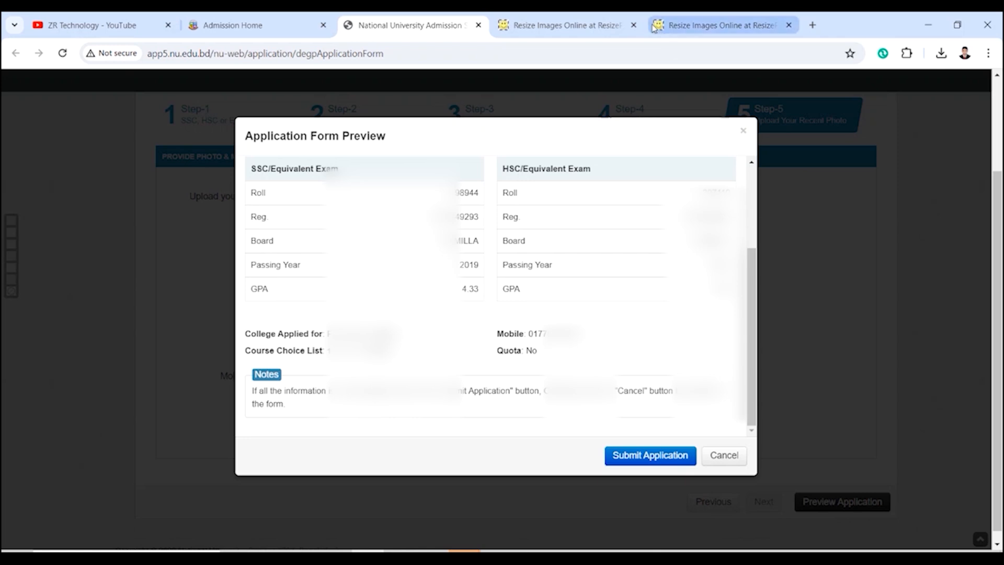
{"action": "left_click", "coordinate": [633, 25]}
{"action": "left_click", "coordinate": [634, 25]}
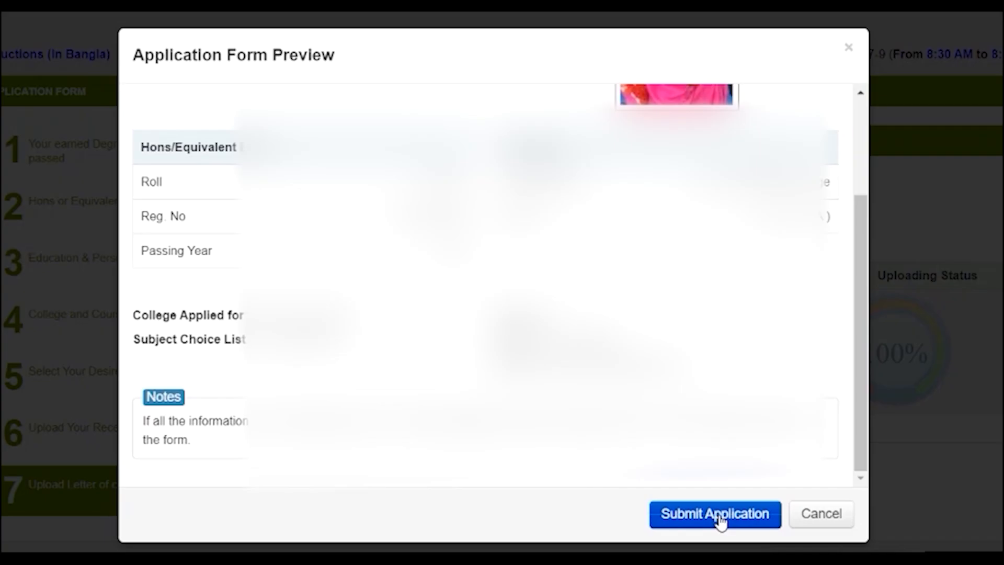
Submit the application, look through the admit card PDF, and exit the submission confirmation.
{"action": "left_click", "coordinate": [718, 514]}
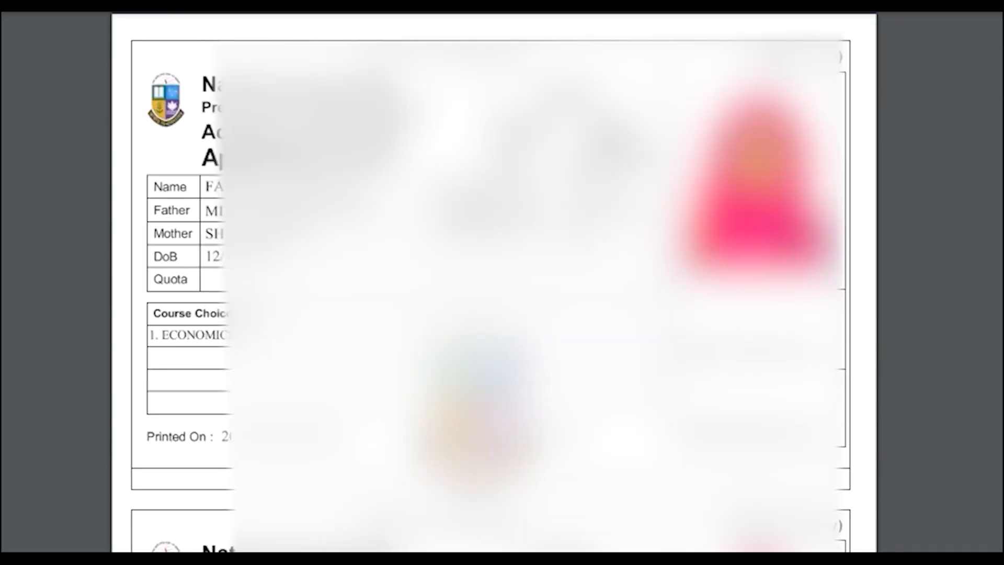
{"action": "scroll", "coordinate": [494, 282], "scroll_direction": "down", "scroll_amount": 6}
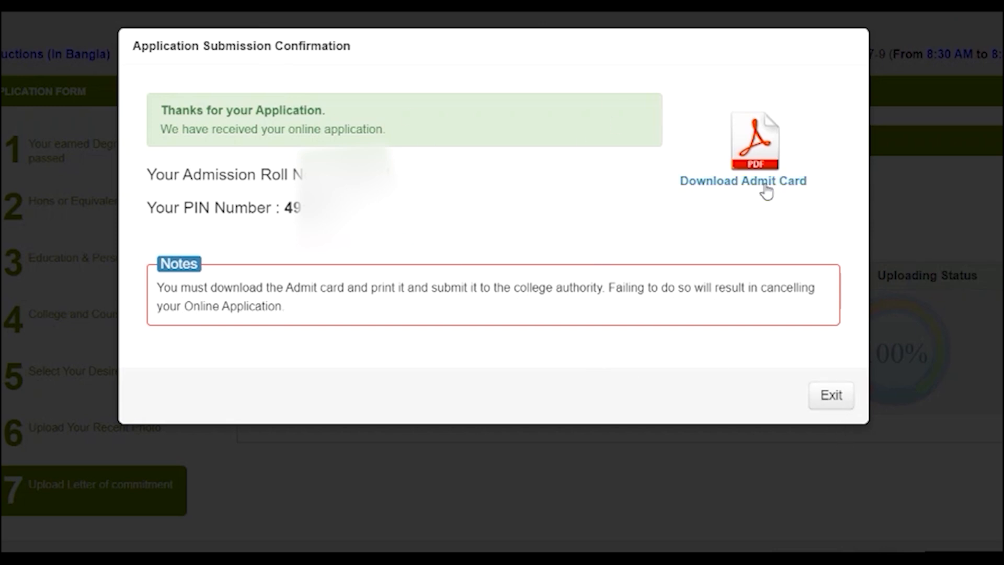
{"action": "left_click", "coordinate": [835, 398]}
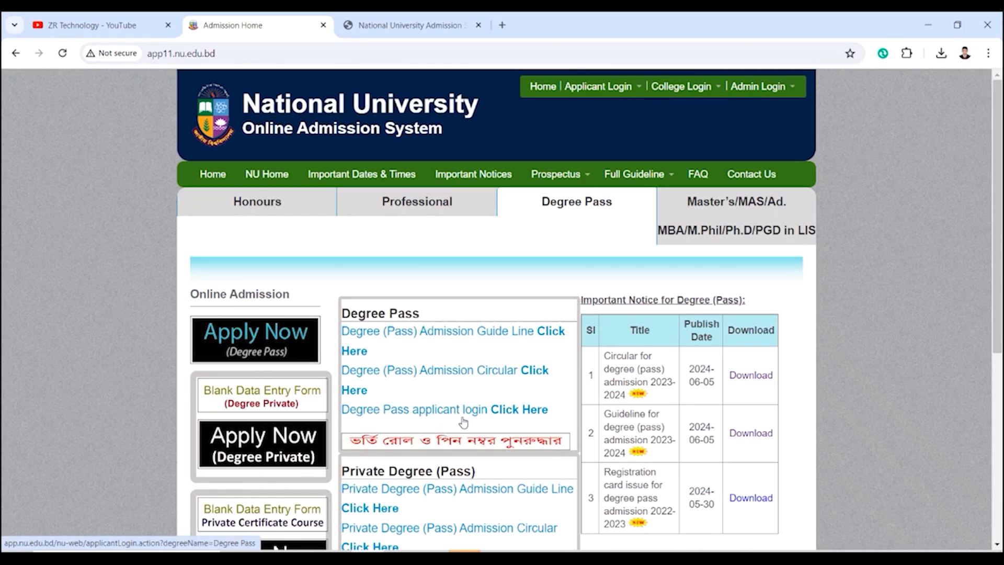
Open the Degree Pass applicant login page from the National University admission site.
{"action": "left_click", "coordinate": [511, 411]}
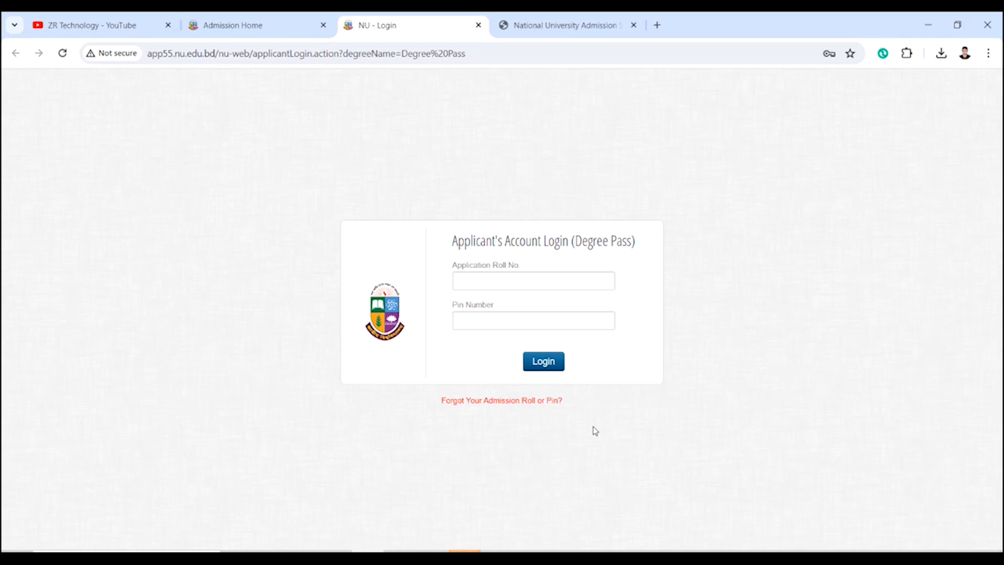
Switch to YouTube and browse the ZR Technology channel's featured and uploaded videos.
{"action": "left_click", "coordinate": [112, 25]}
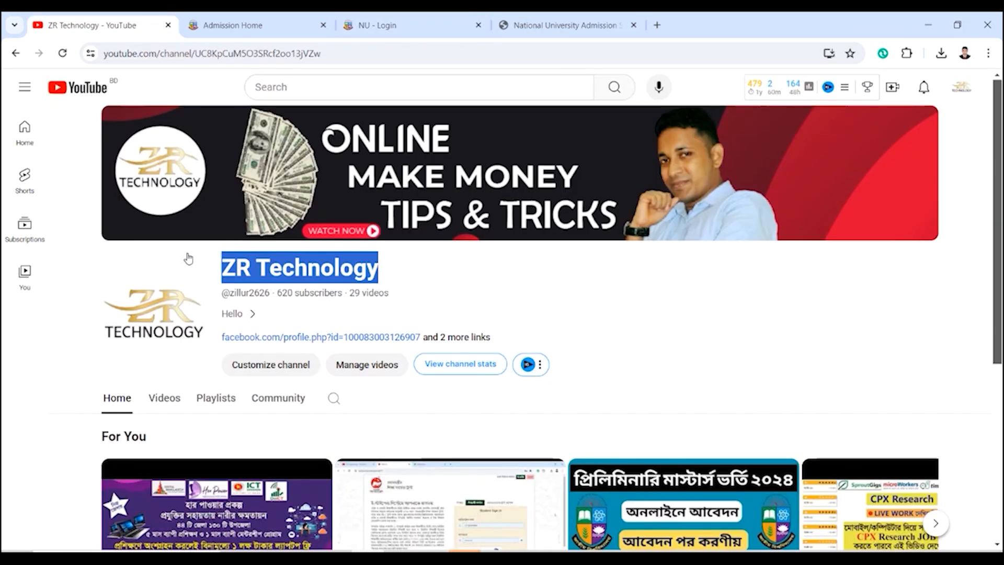
{"action": "left_click", "coordinate": [234, 269]}
{"action": "left_click_drag", "start_coordinate": [223, 269], "coordinate": [387, 271]}
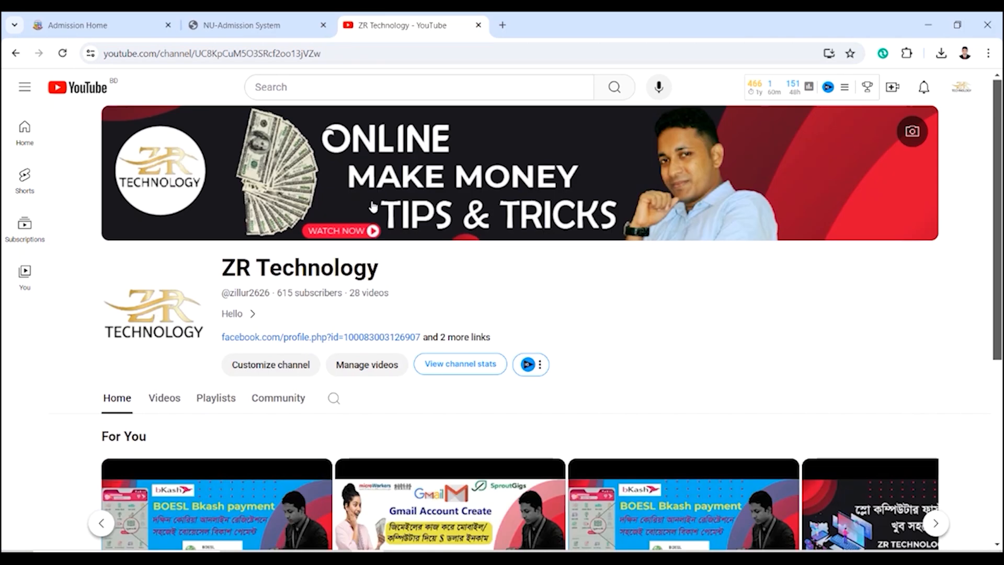
{"action": "left_click_drag", "start_coordinate": [224, 269], "coordinate": [413, 272]}
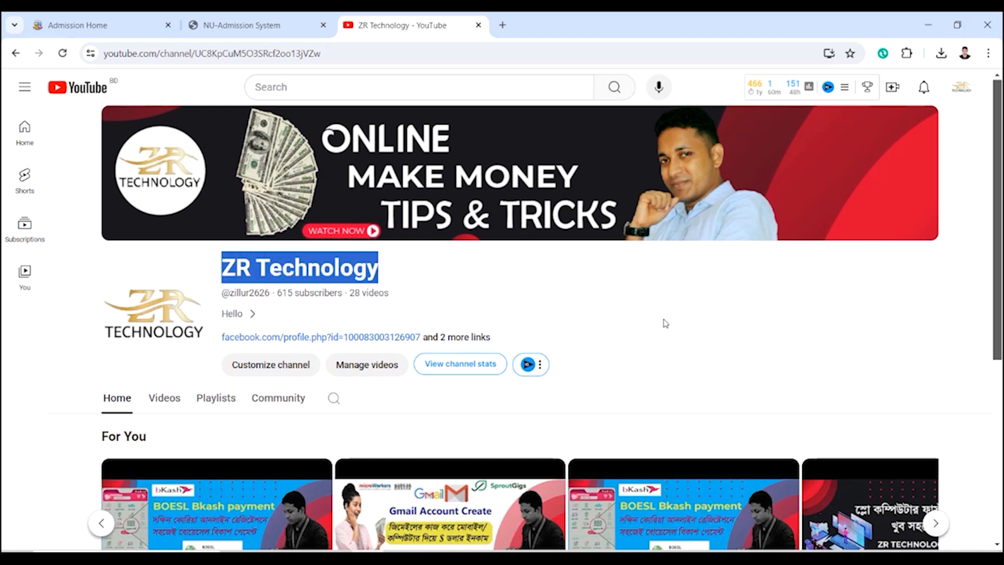
{"action": "scroll", "coordinate": [664, 323], "scroll_direction": "down", "scroll_amount": 1}
{"action": "scroll", "coordinate": [665, 323], "scroll_direction": "down", "scroll_amount": 3}
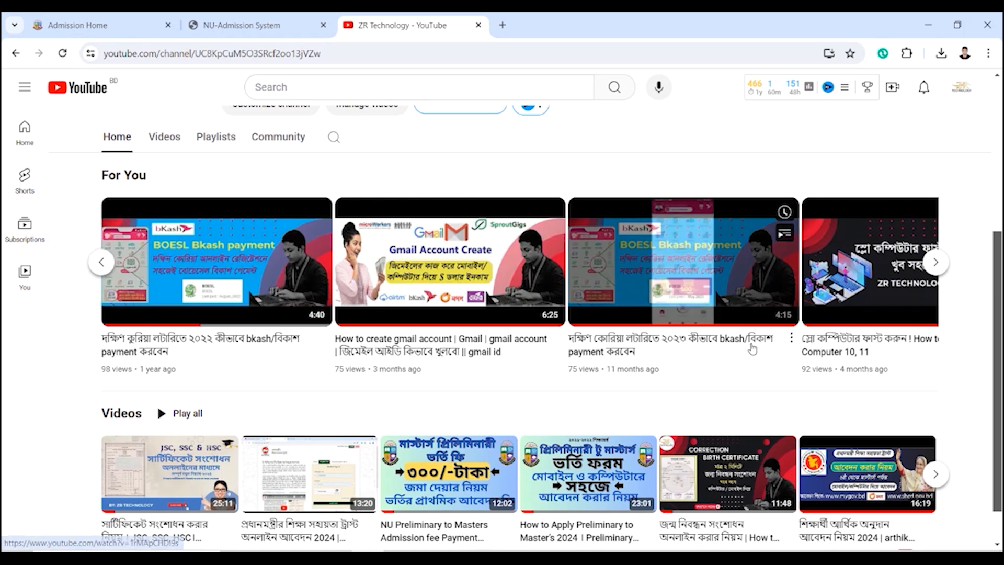
{"action": "scroll", "coordinate": [752, 351], "scroll_direction": "down", "scroll_amount": 1}
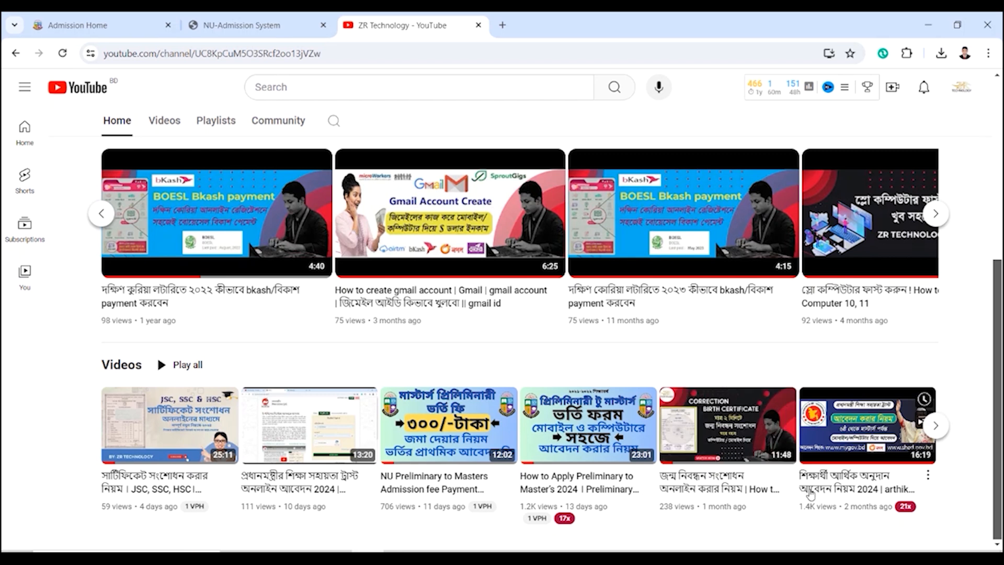
{"action": "left_click", "coordinate": [934, 427]}
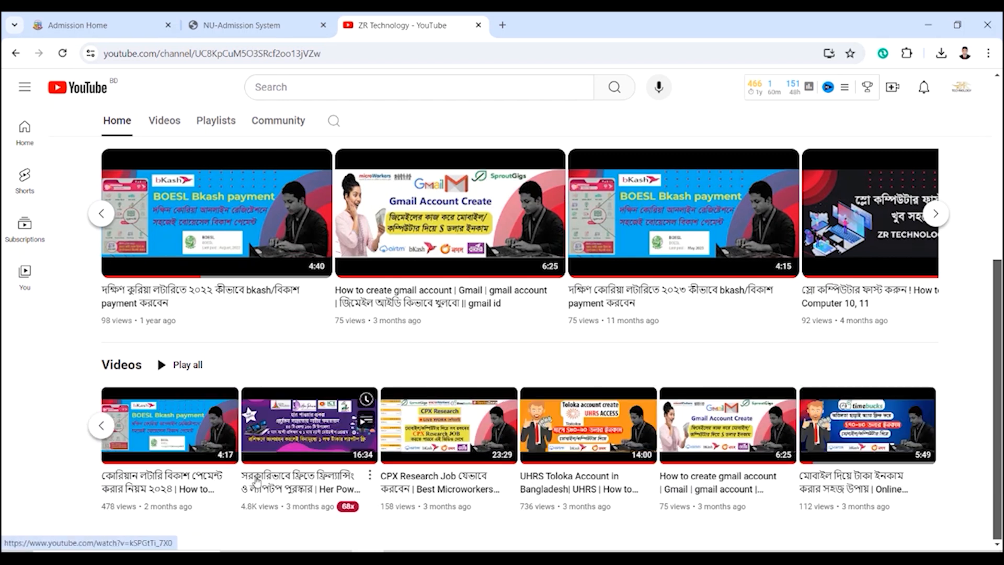